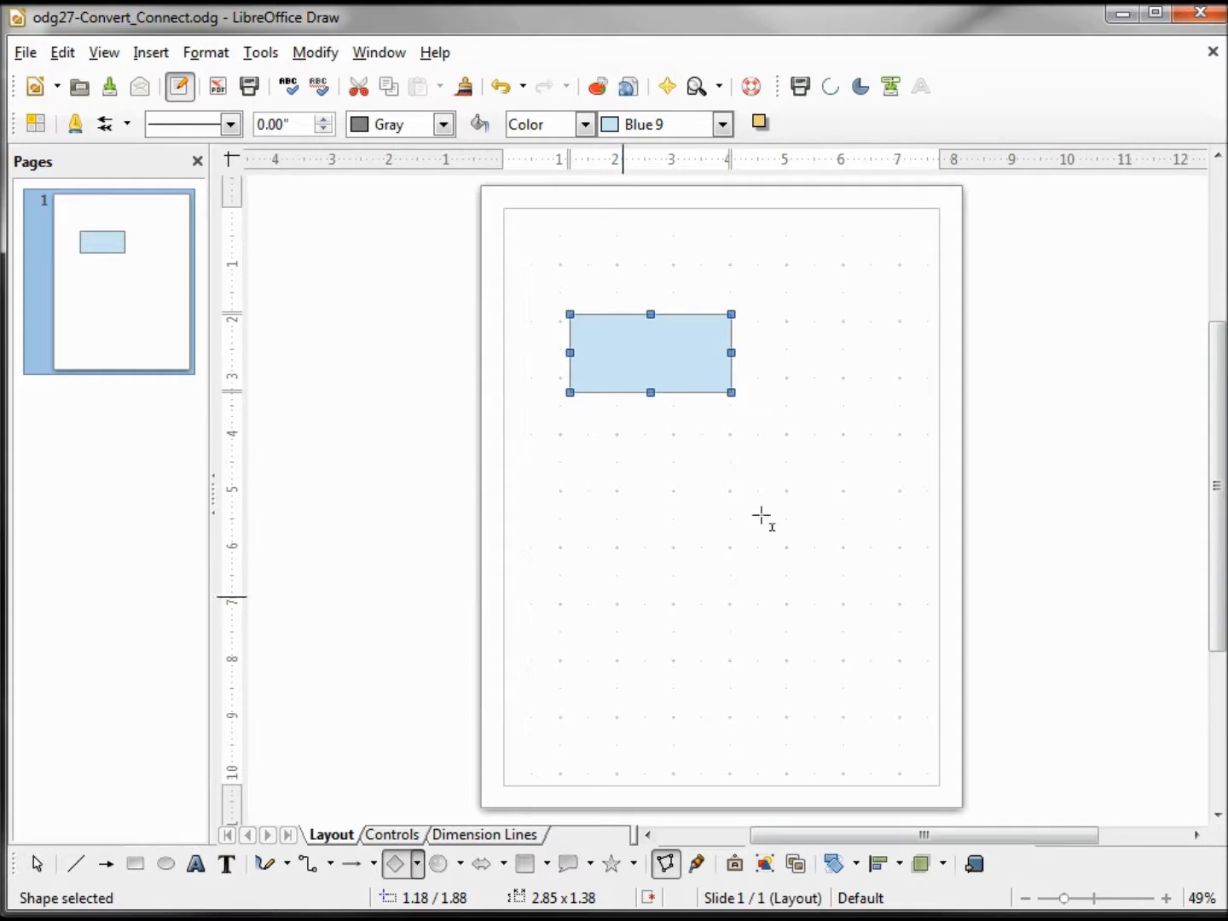
Step: Draw a circle about 1.70 inches in diameter beside the rectangle, near the page's right margin
{"action": "left_click_drag", "start_coordinate": [812, 312], "coordinate": [834, 408]}
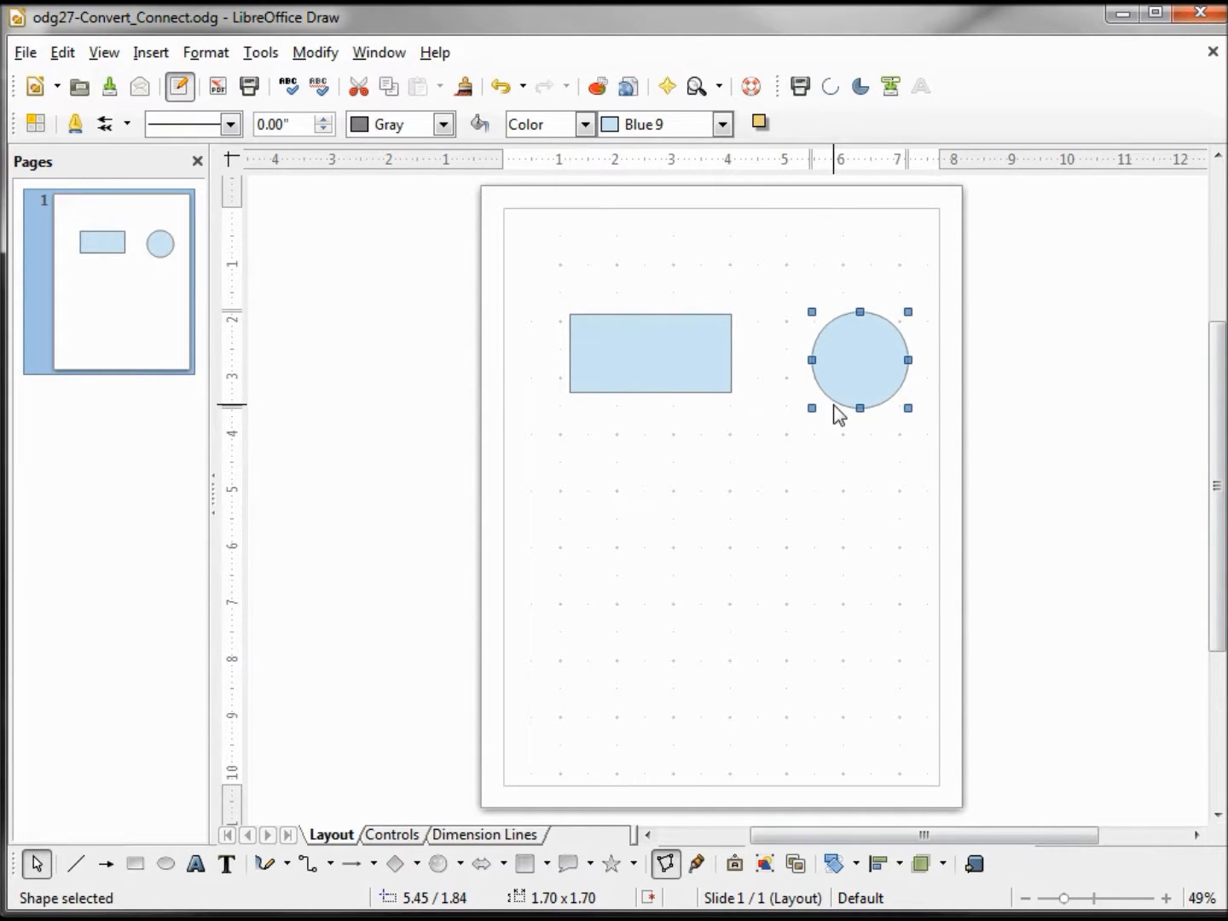
Step: Select the rectangle, show the Edit Points toolbar and turn on point editing
{"action": "left_click", "coordinate": [692, 378]}
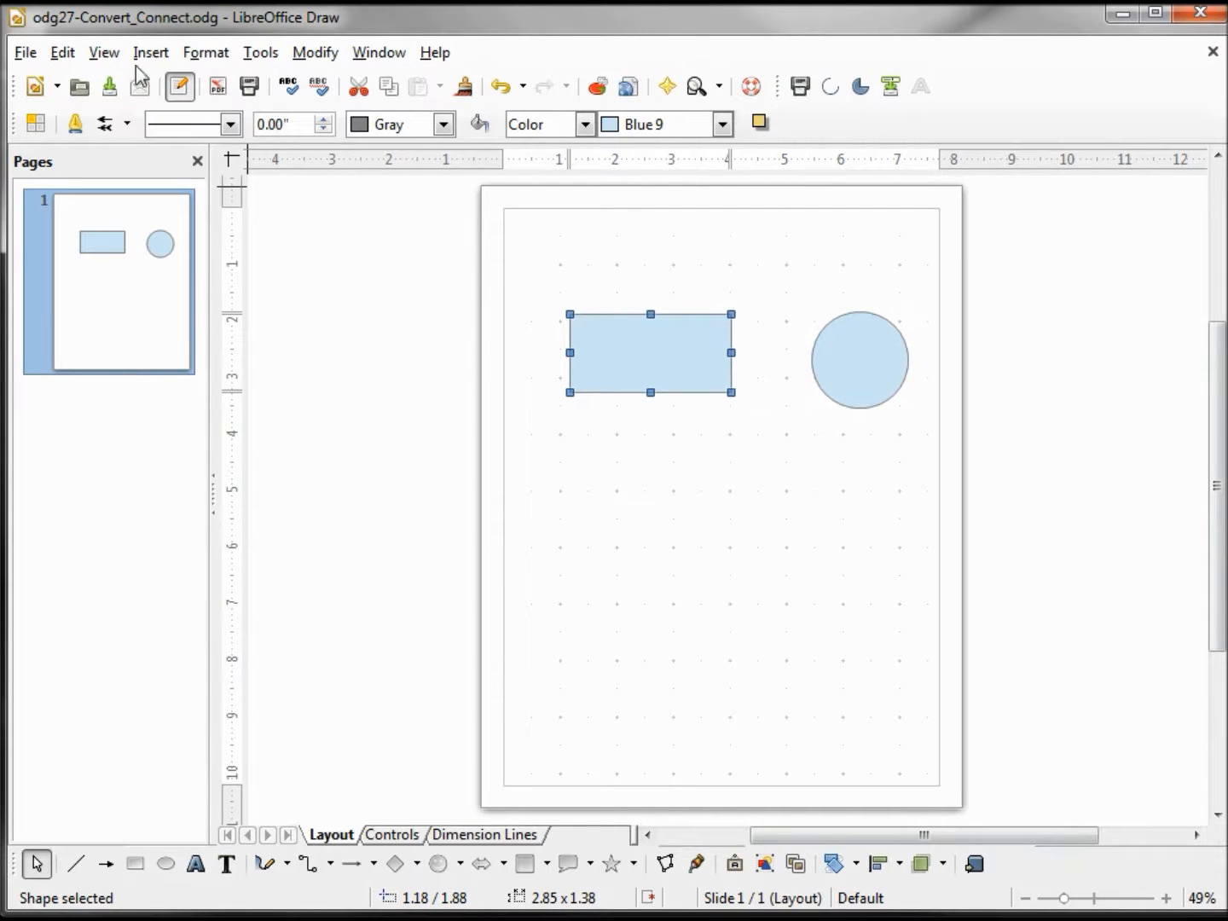
{"action": "left_click", "coordinate": [106, 54]}
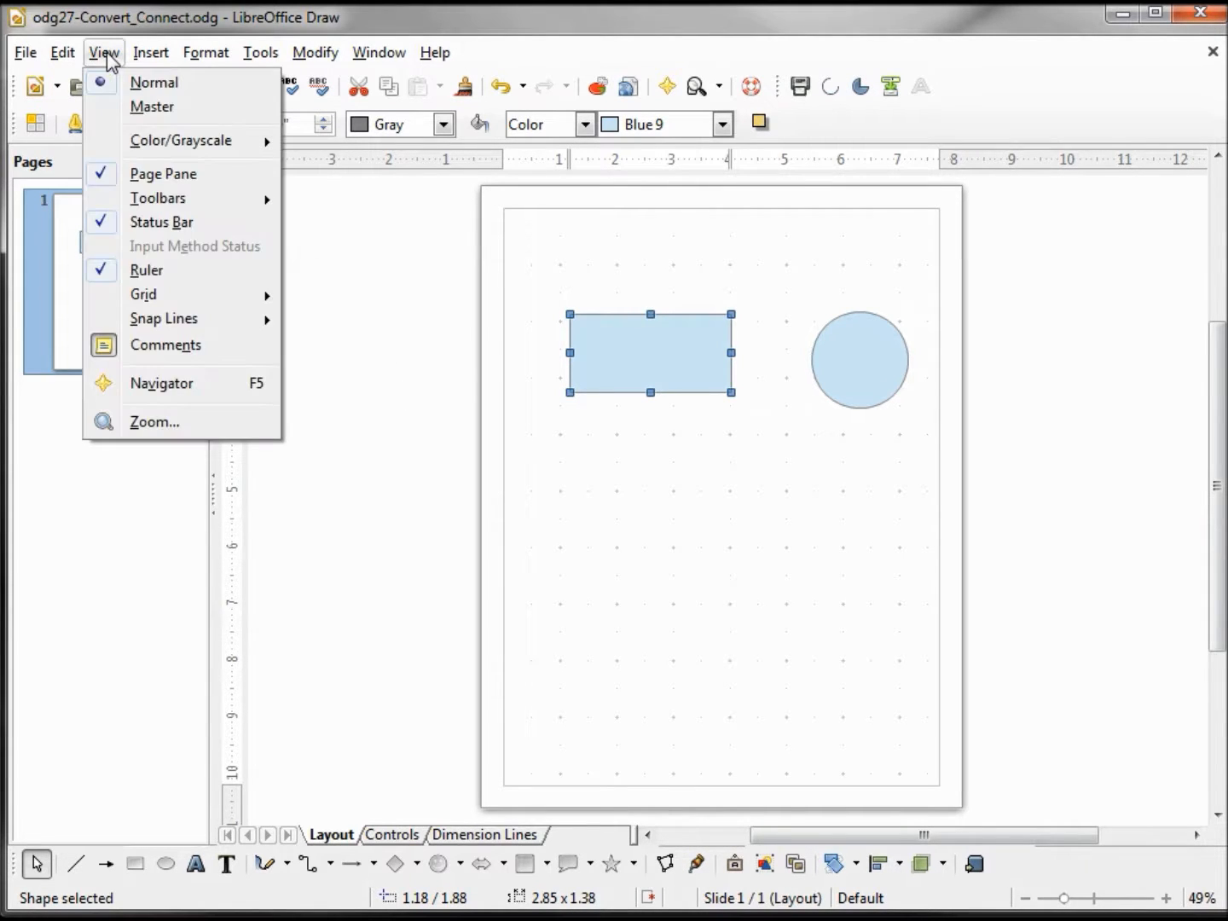
{"action": "mouse_move", "coordinate": [167, 199]}
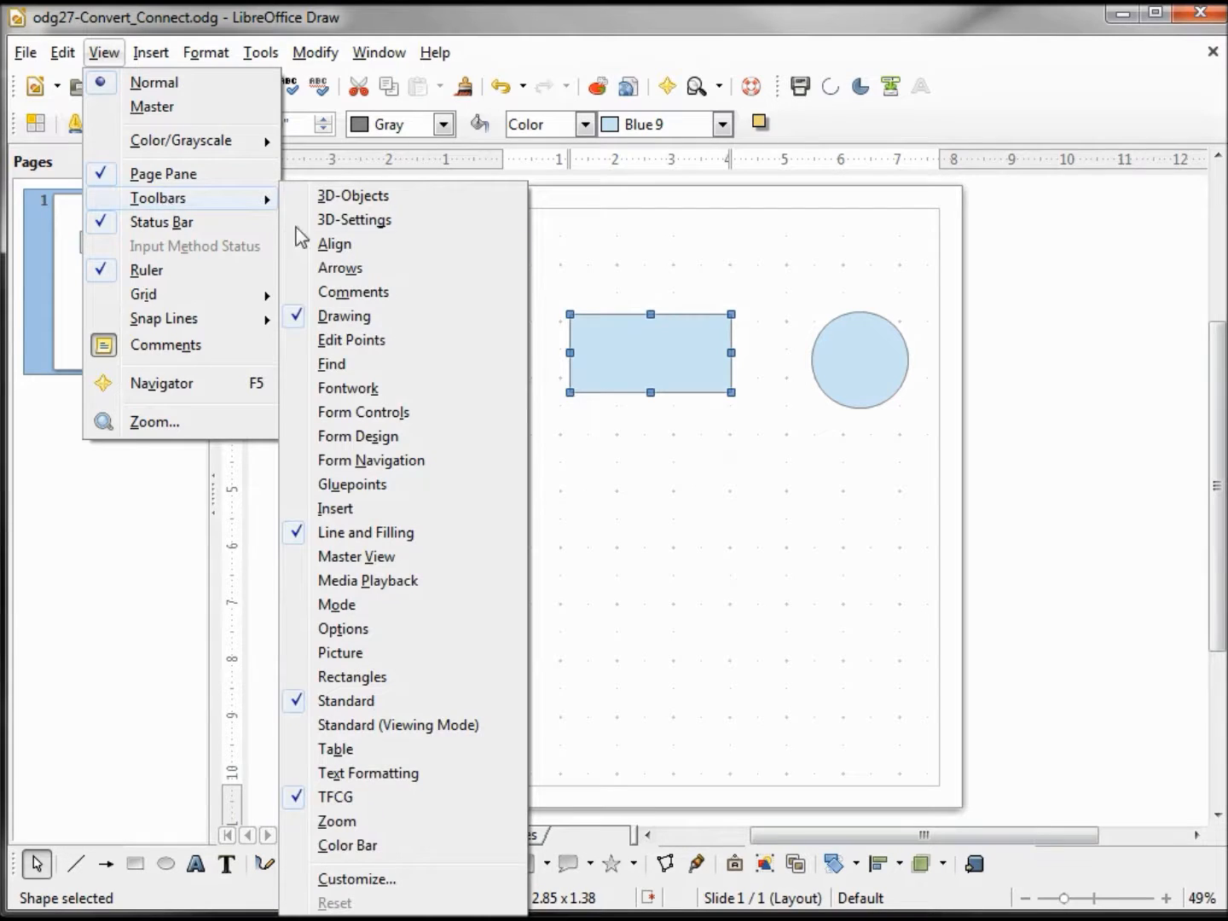
{"action": "left_click", "coordinate": [350, 341]}
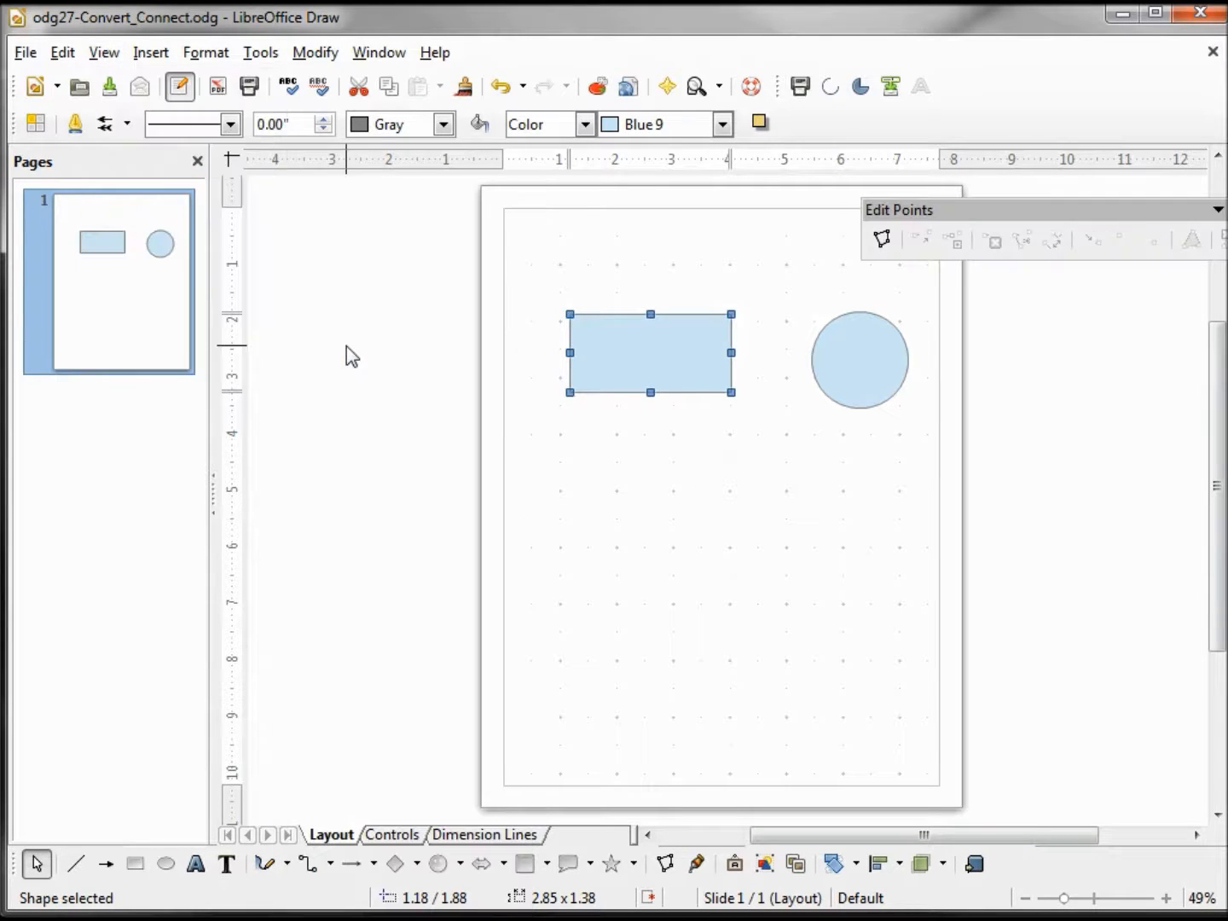
{"action": "left_click", "coordinate": [883, 243]}
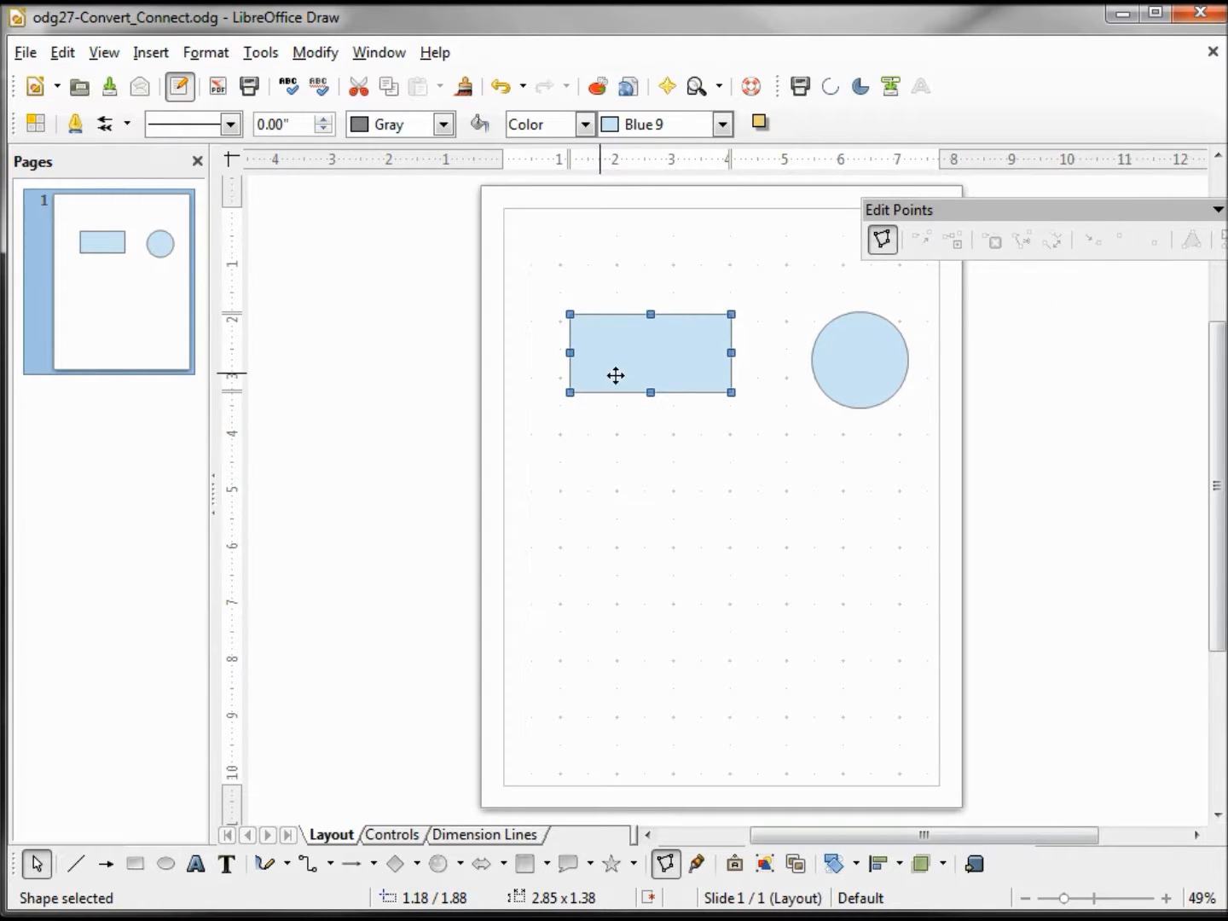
Step: Duplicate the rectangle and circle together, placing the copies about 4 inches below the originals
{"action": "left_click", "coordinate": [858, 359], "text": "shift"}
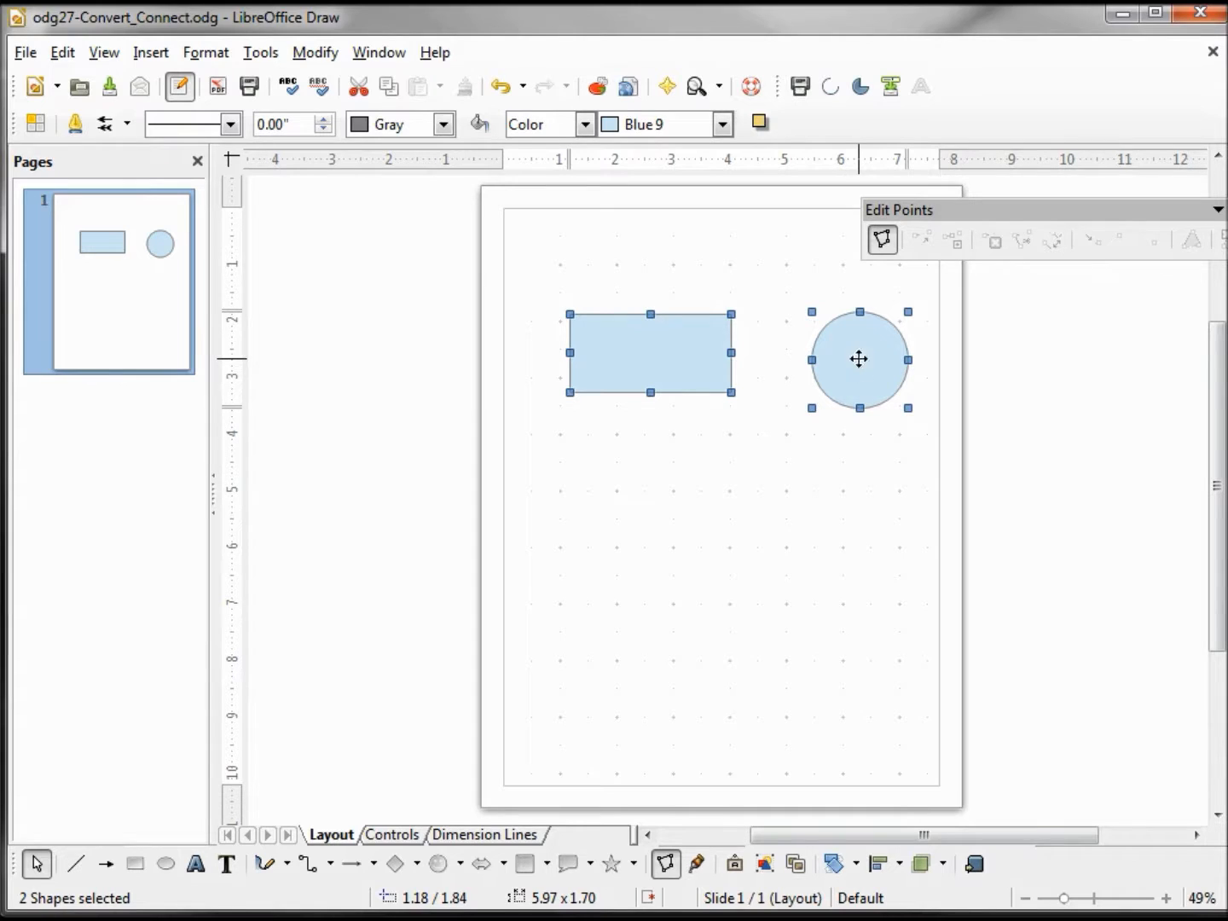
{"action": "key", "text": "ctrl+c"}
{"action": "left_click_drag", "start_coordinate": [859, 359], "coordinate": [849, 587]}
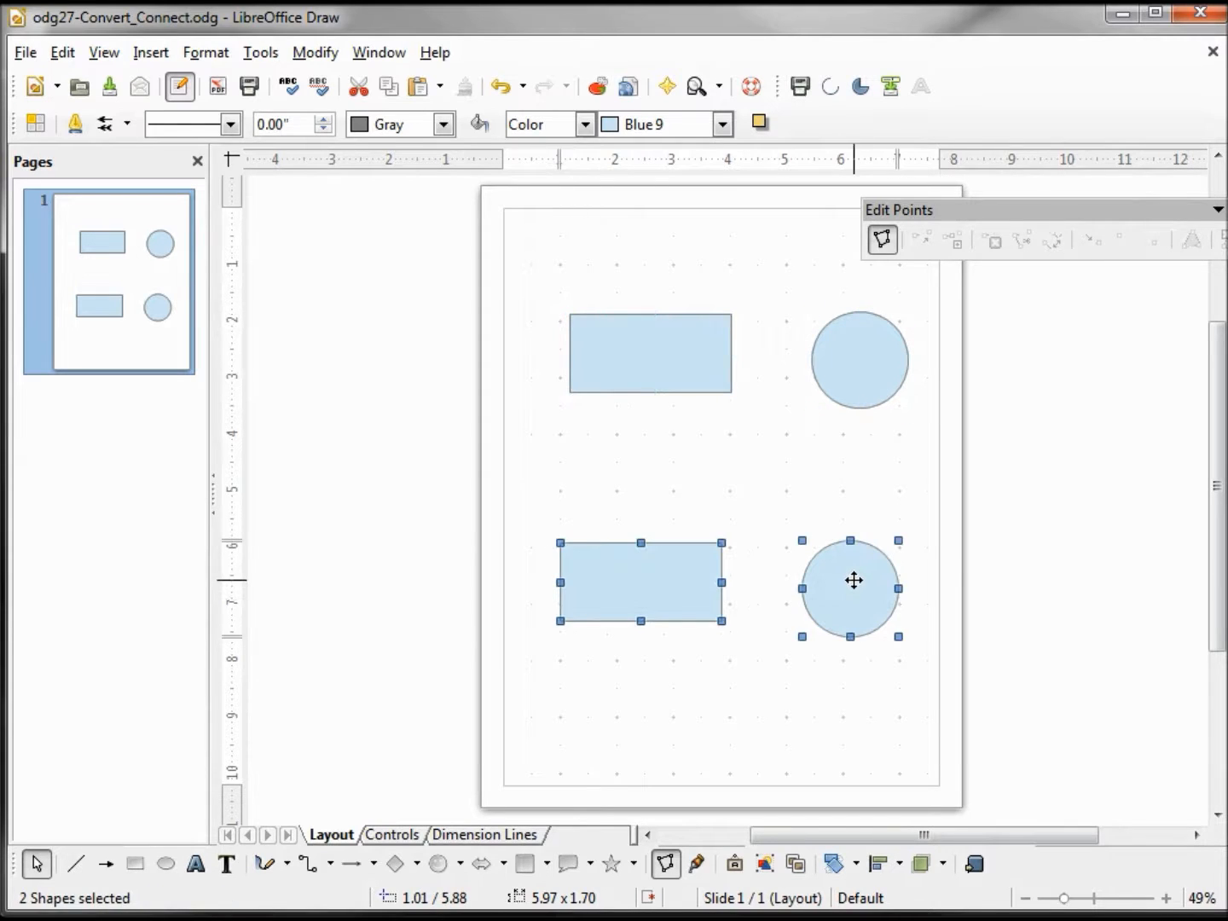
{"action": "left_click", "coordinate": [850, 588]}
{"action": "left_click", "coordinate": [641, 689]}
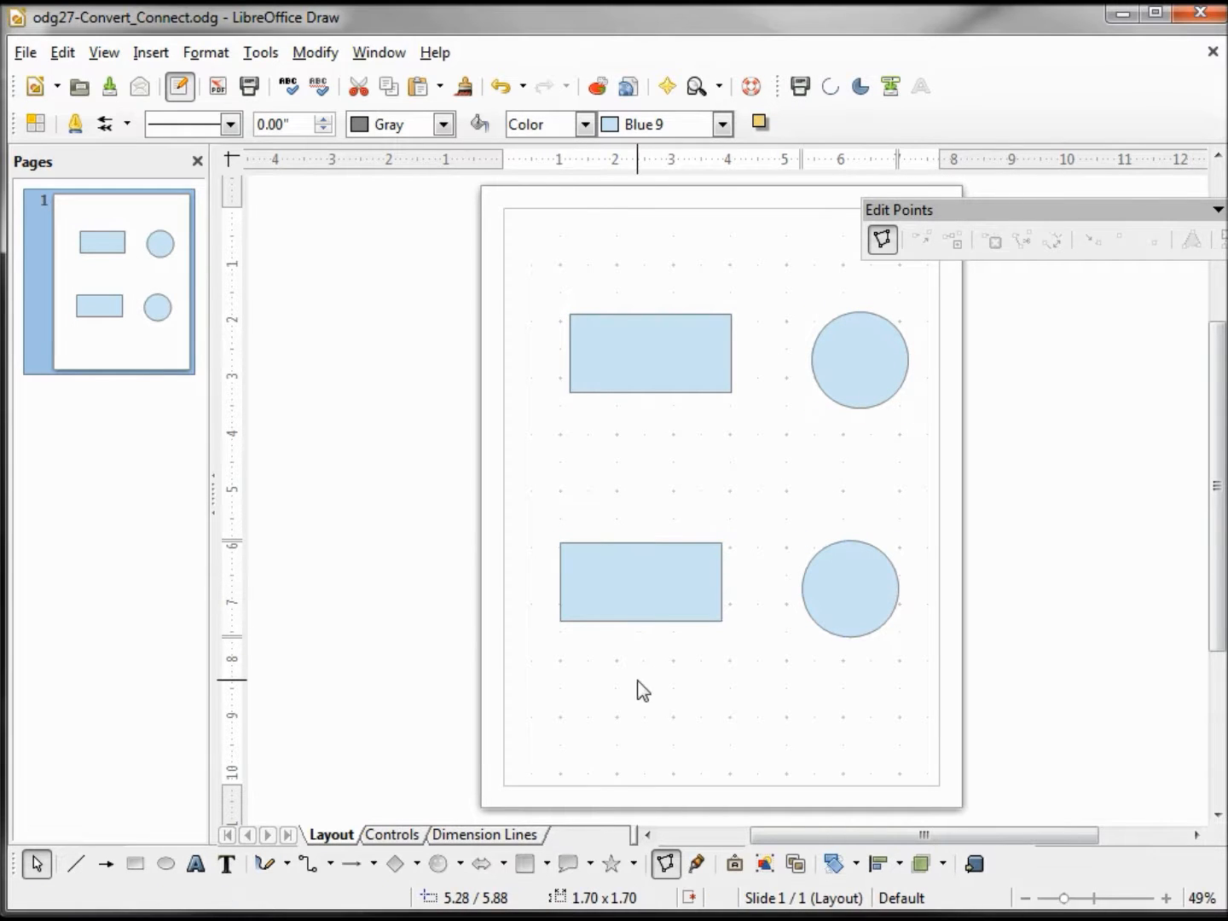
Step: Add a text frame about 4.1 inches wide above the upper shapes and paste the heading "Convert to curve" into it
{"action": "left_click", "coordinate": [227, 864]}
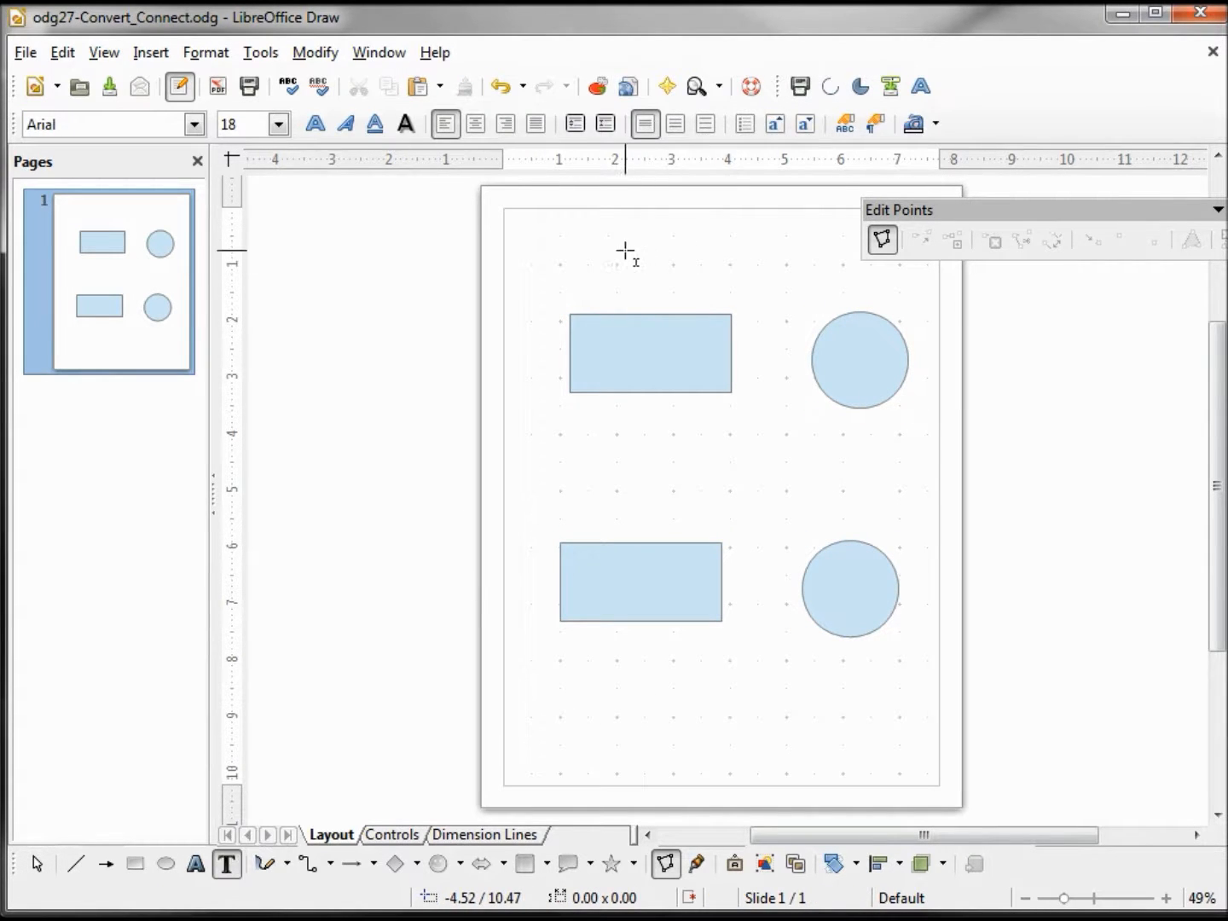
{"action": "mouse_move", "coordinate": [620, 248]}
{"action": "left_mouse_down"}
{"action": "mouse_move", "coordinate": [691, 273]}
{"action": "mouse_move", "coordinate": [854, 278]}
{"action": "left_mouse_up"}
{"action": "key", "text": "ctrl+v"}
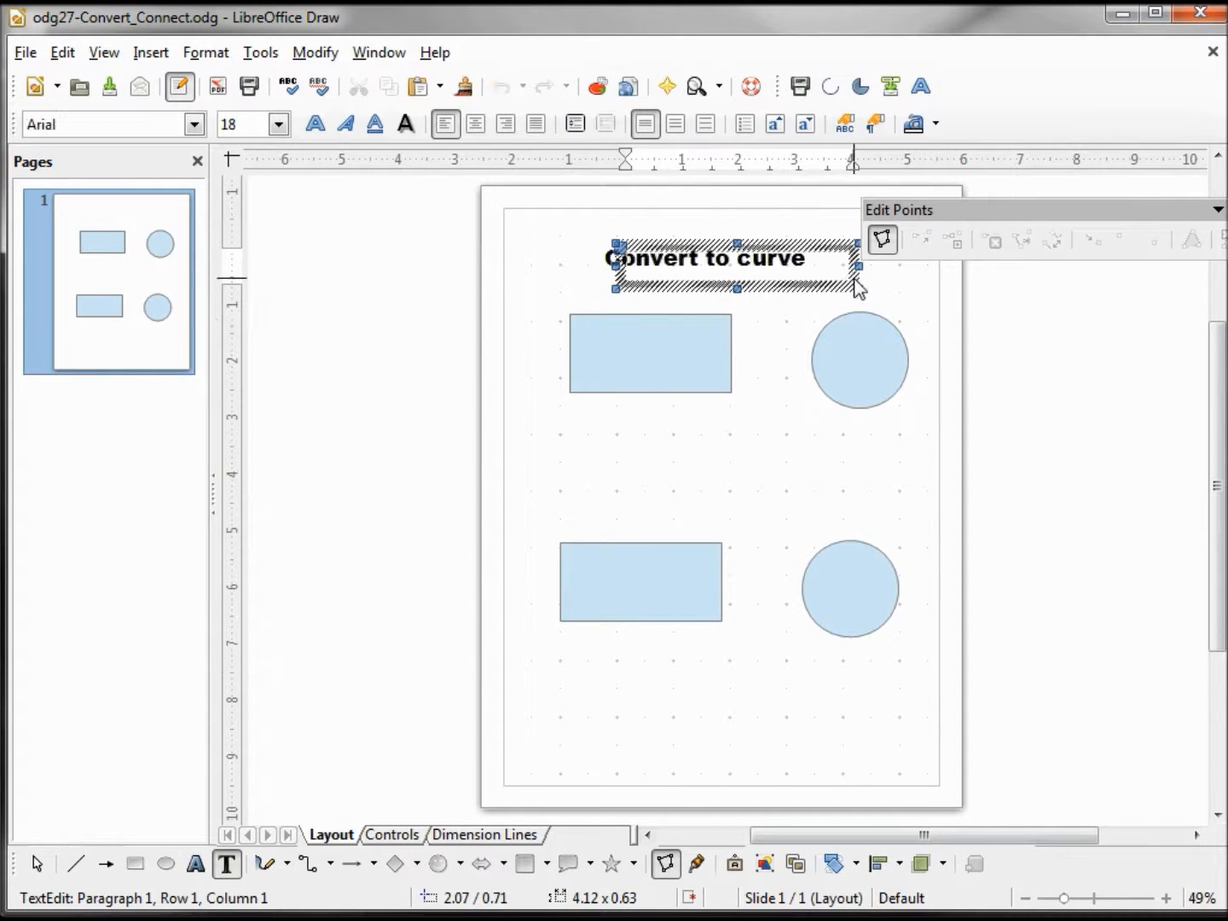
{"action": "left_click", "coordinate": [786, 329]}
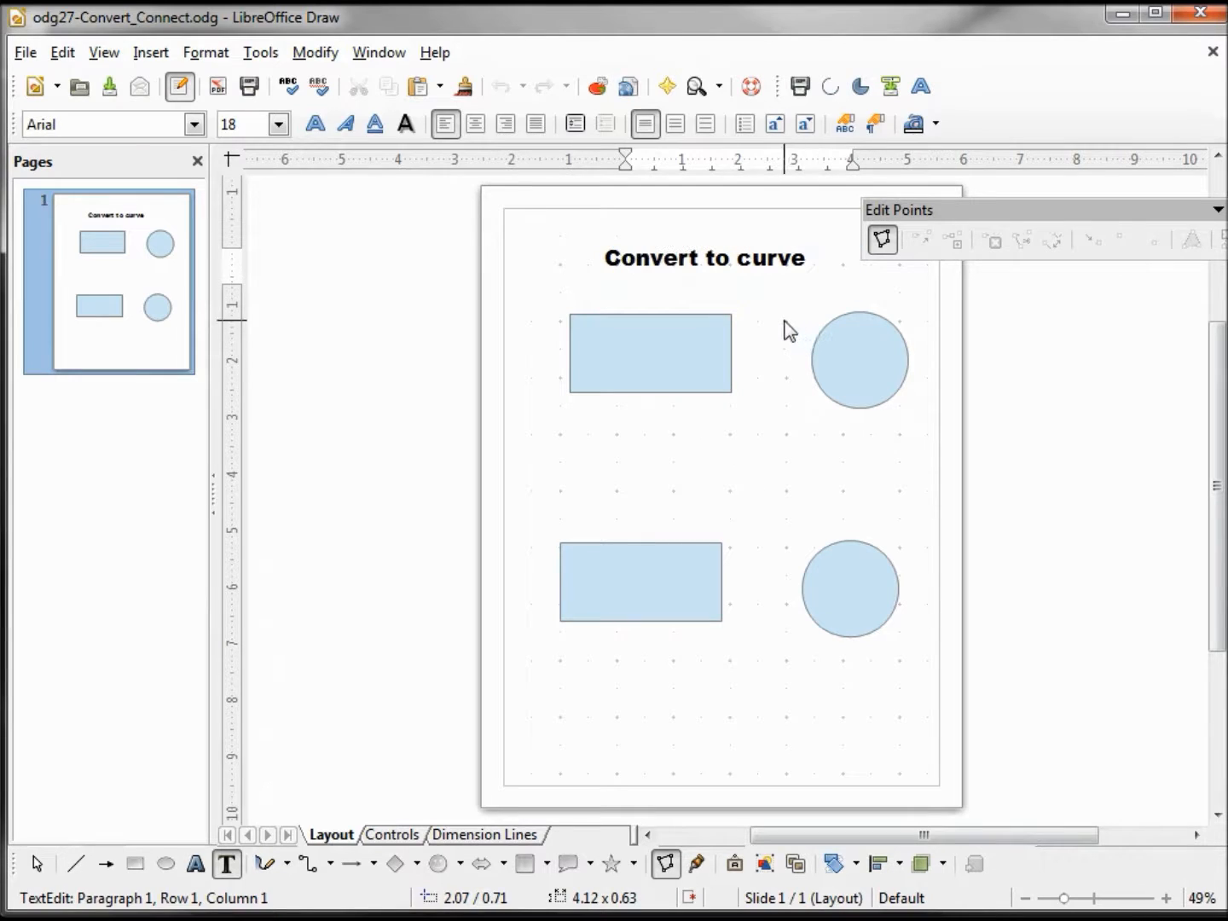
Step: Duplicate the heading above the lower pair of shapes and change the copy's text to "Convert to polygon"
{"action": "left_click", "coordinate": [764, 254]}
{"action": "left_click_drag", "start_coordinate": [764, 254], "coordinate": [772, 477]}
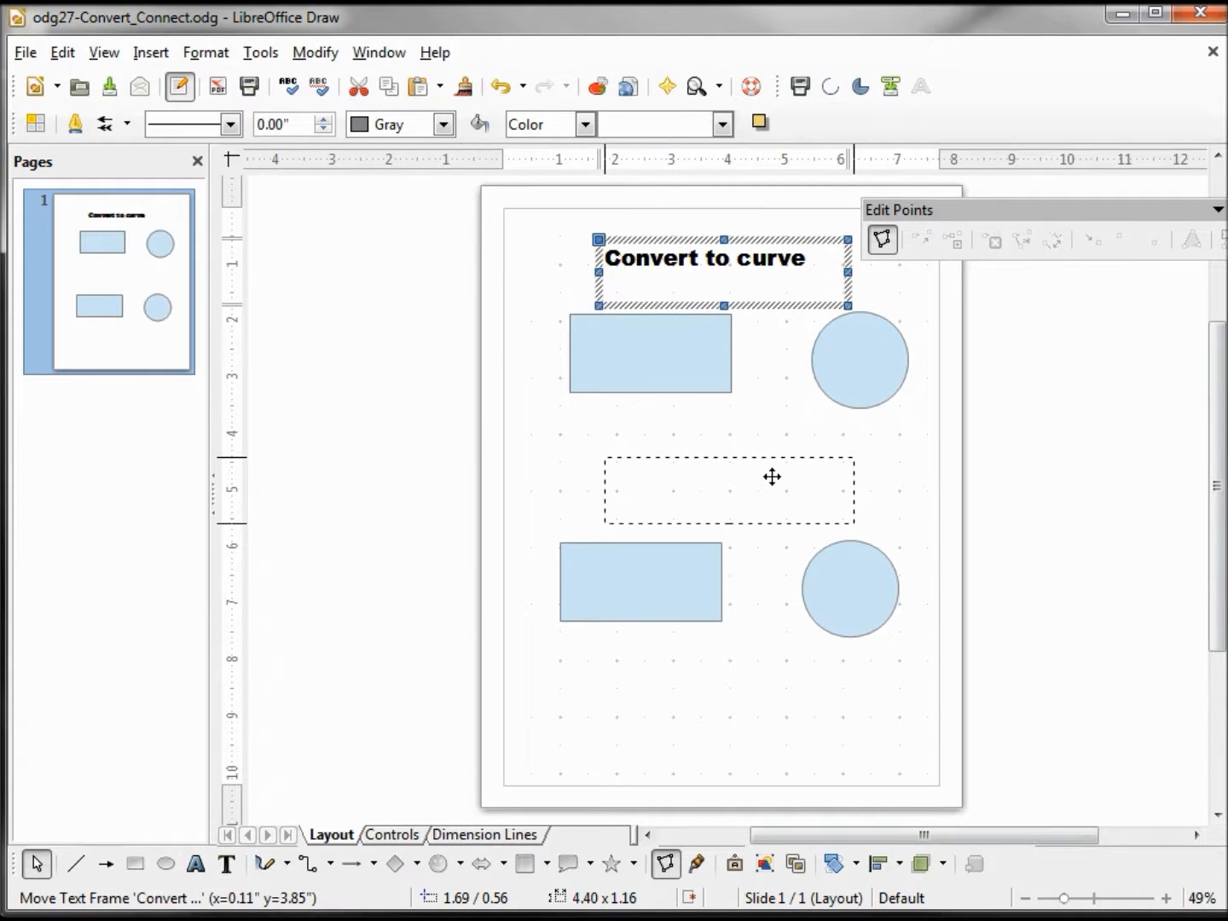
{"action": "left_click_drag", "start_coordinate": [772, 477], "coordinate": [855, 496]}
{"action": "left_click", "coordinate": [784, 503]}
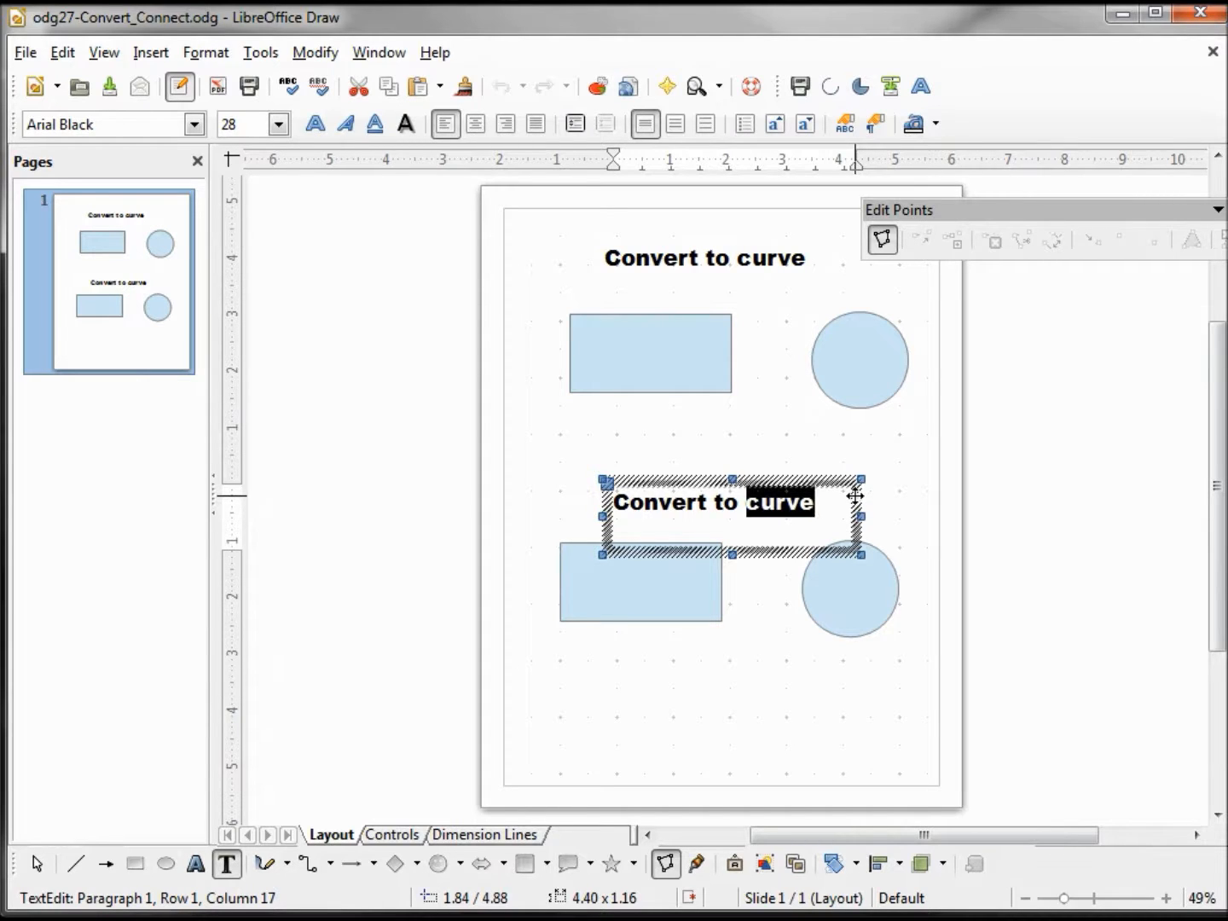
{"action": "type", "text": "polygon"}
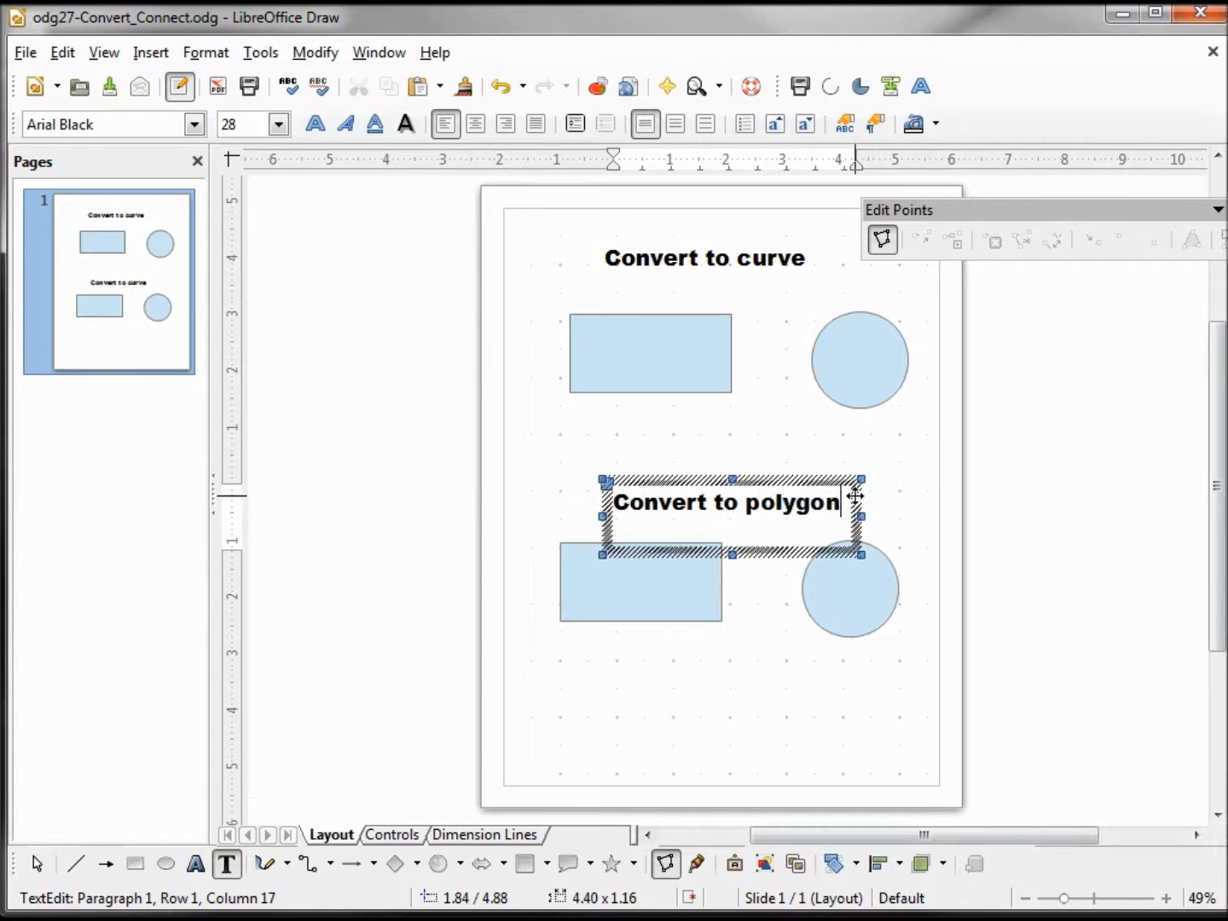
{"action": "left_click", "coordinate": [918, 496]}
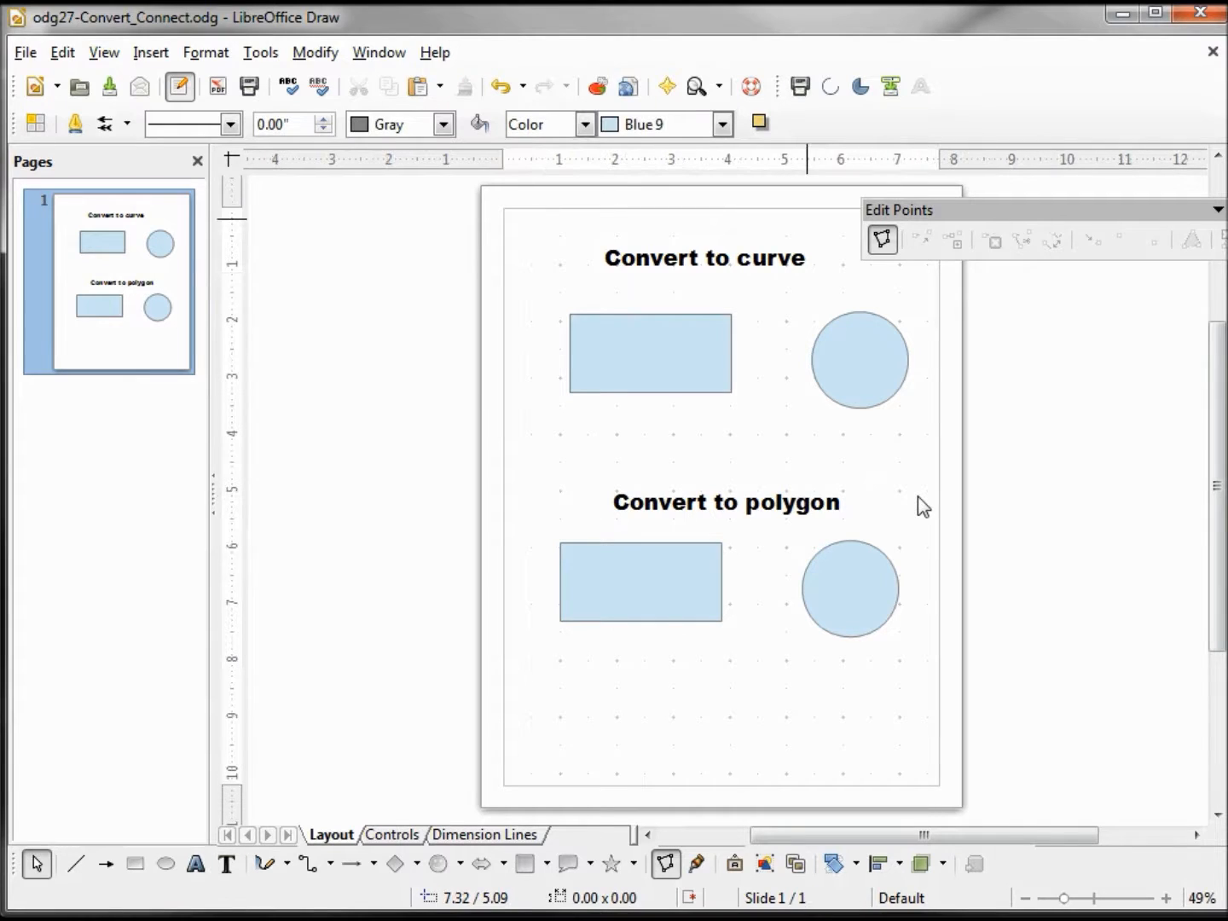
Step: Convert the rectangle under the "Convert to curve" heading to a curve
{"action": "left_click", "coordinate": [645, 358]}
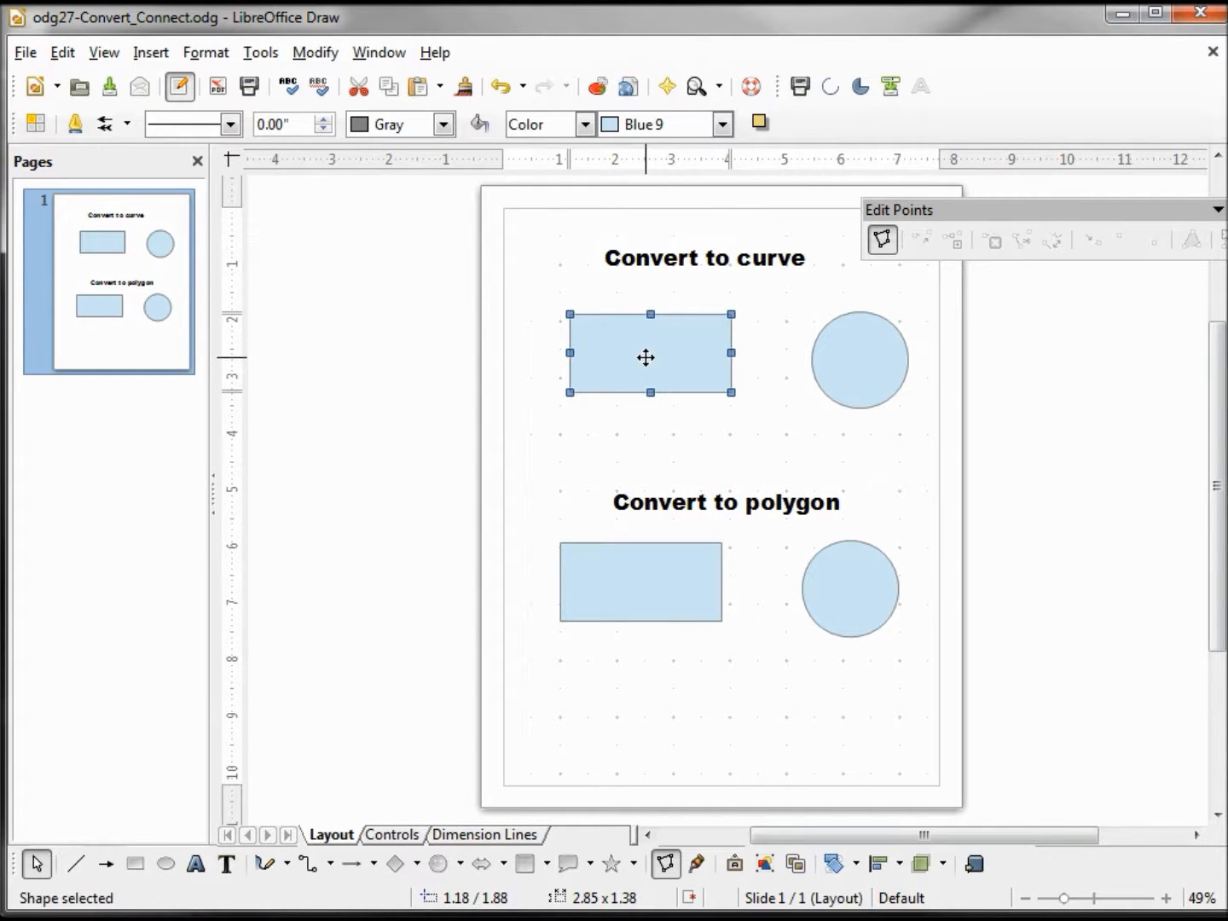
{"action": "left_click", "coordinate": [327, 57]}
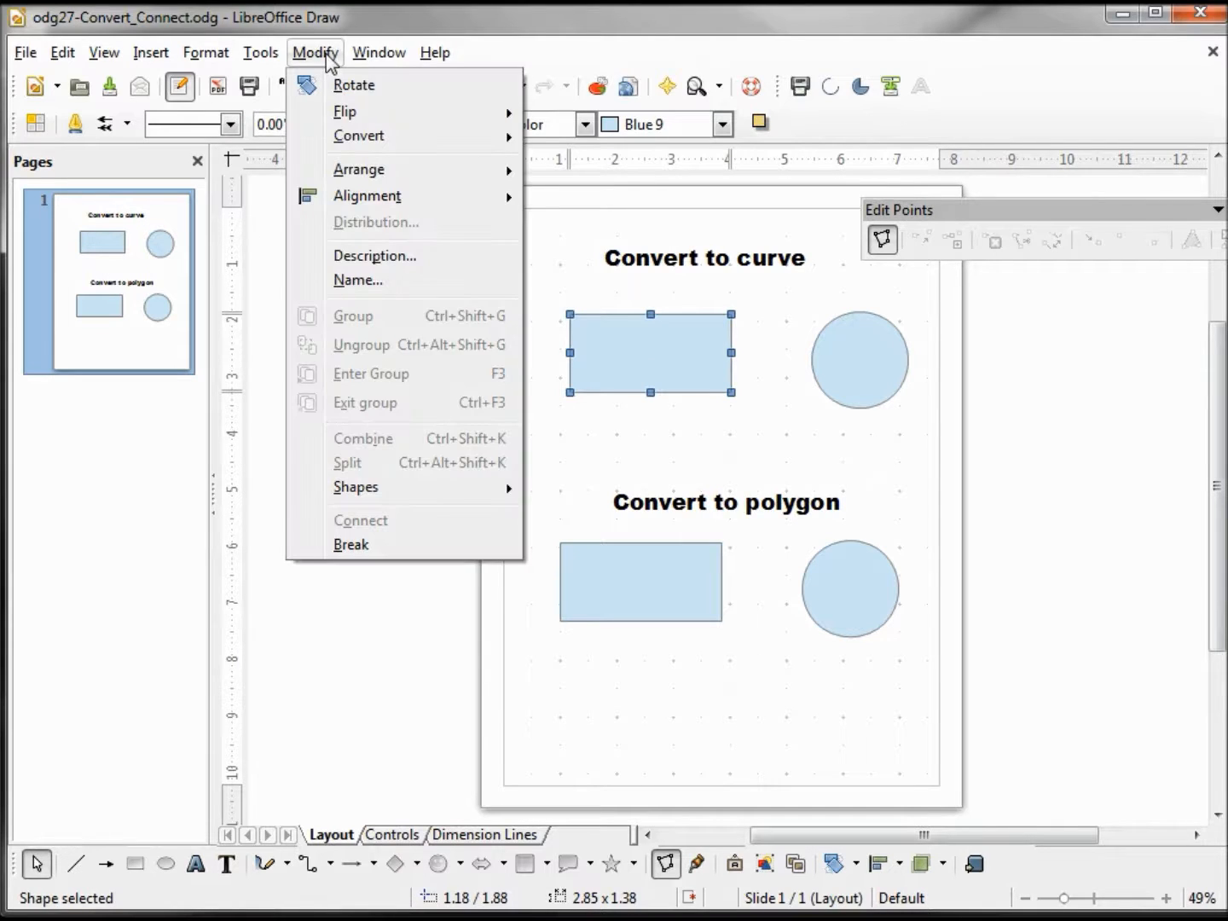
{"action": "mouse_move", "coordinate": [493, 139]}
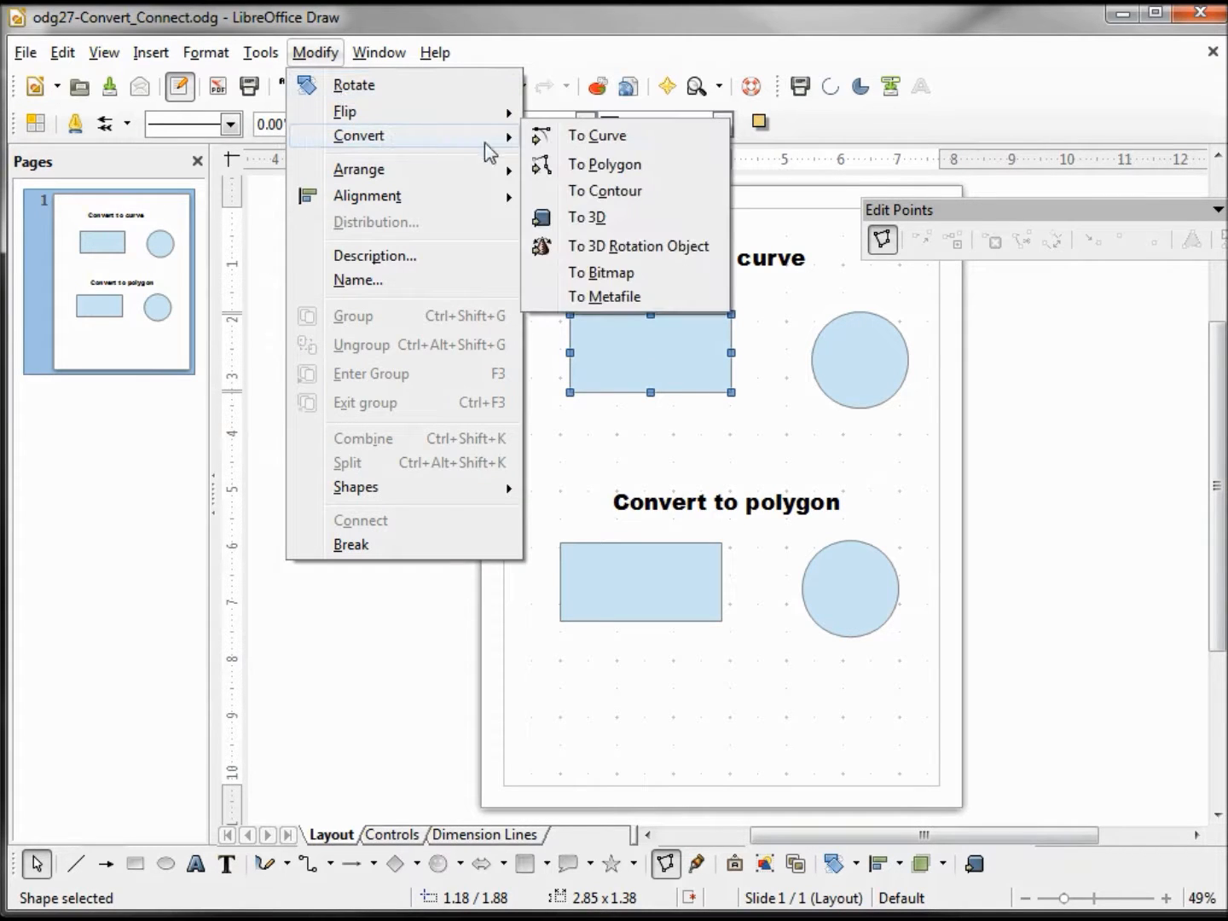
{"action": "left_click", "coordinate": [585, 137]}
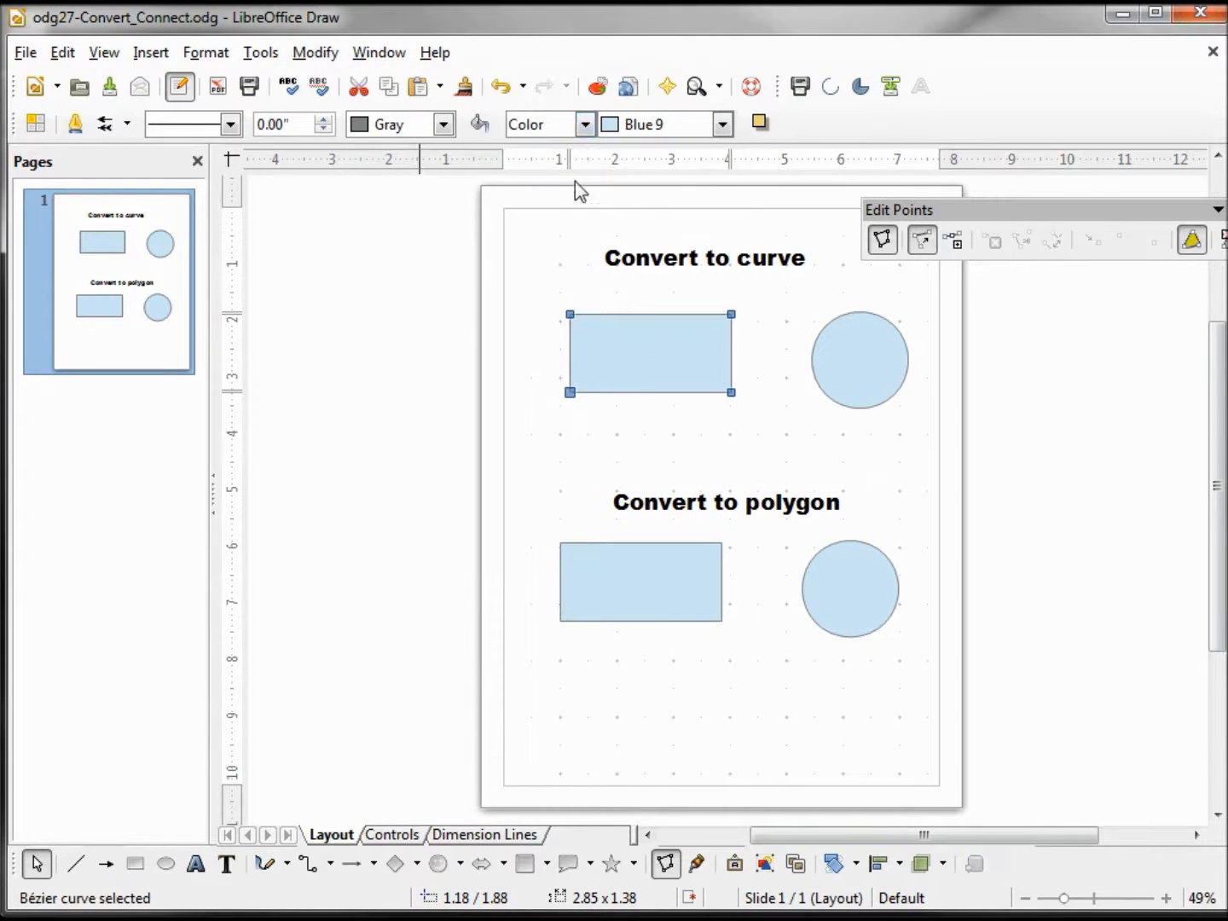
Step: Bulge the converted rectangle's lower-right corner outward using its point and control handles, making the shape about 3.07 by 1.70 inches
{"action": "left_click", "coordinate": [731, 393]}
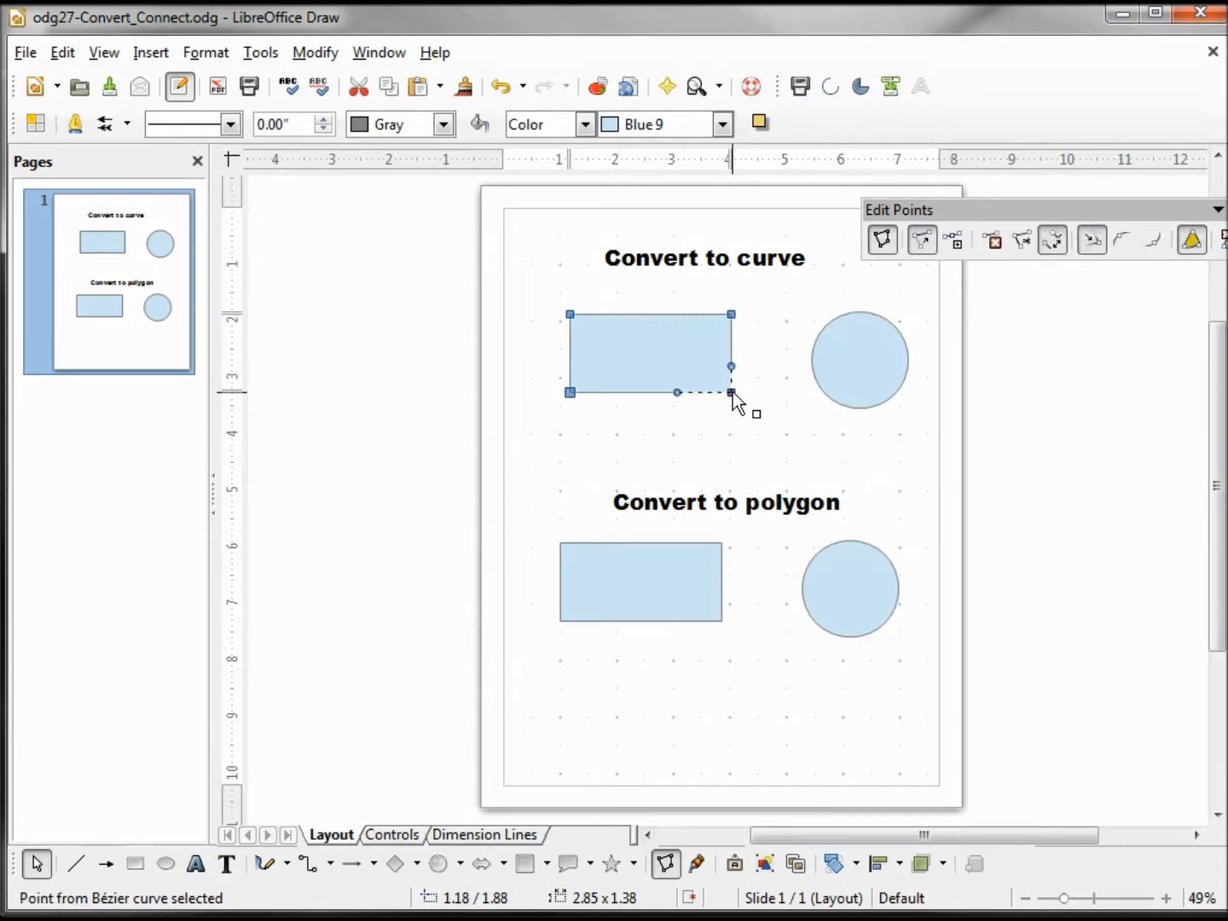
{"action": "left_click_drag", "start_coordinate": [733, 365], "coordinate": [750, 366]}
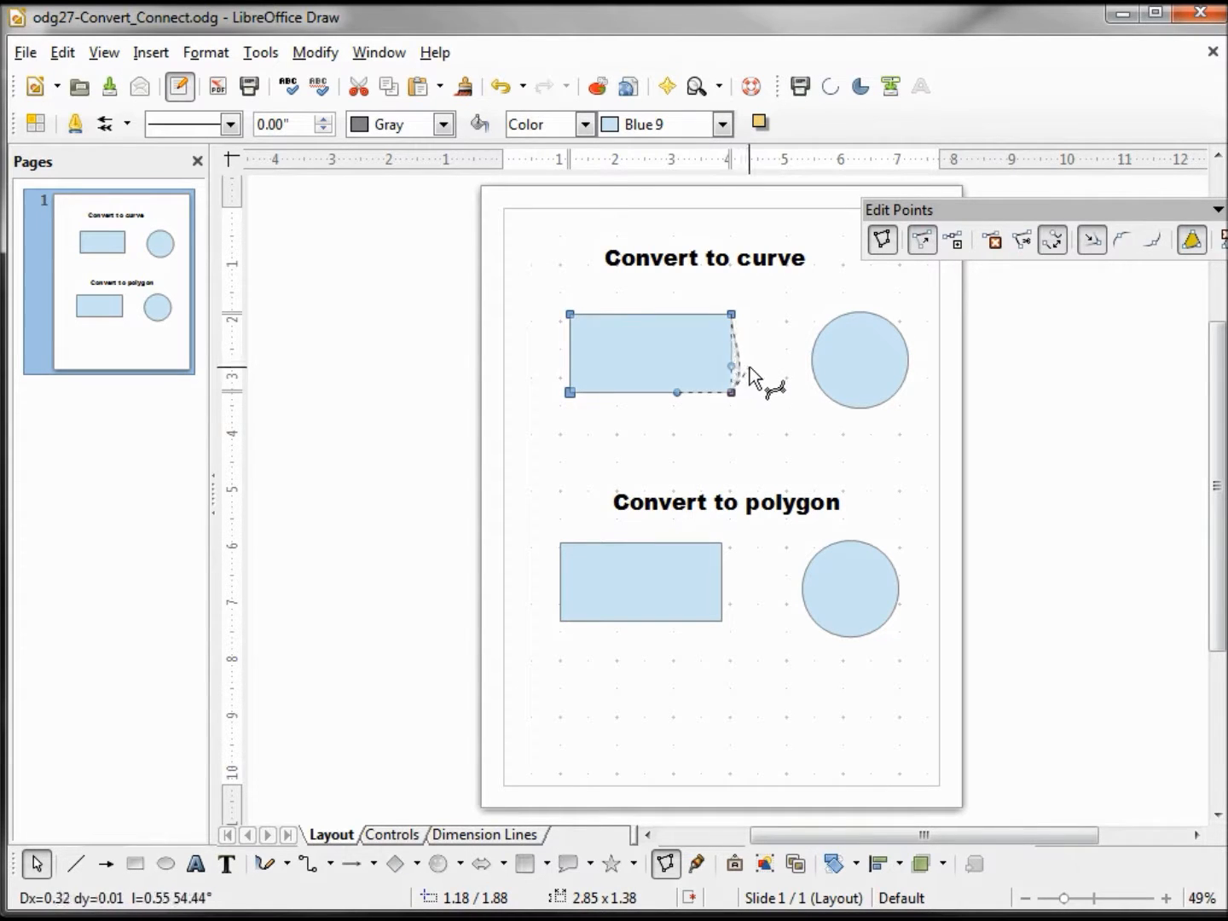
{"action": "left_click_drag", "start_coordinate": [678, 395], "coordinate": [738, 403]}
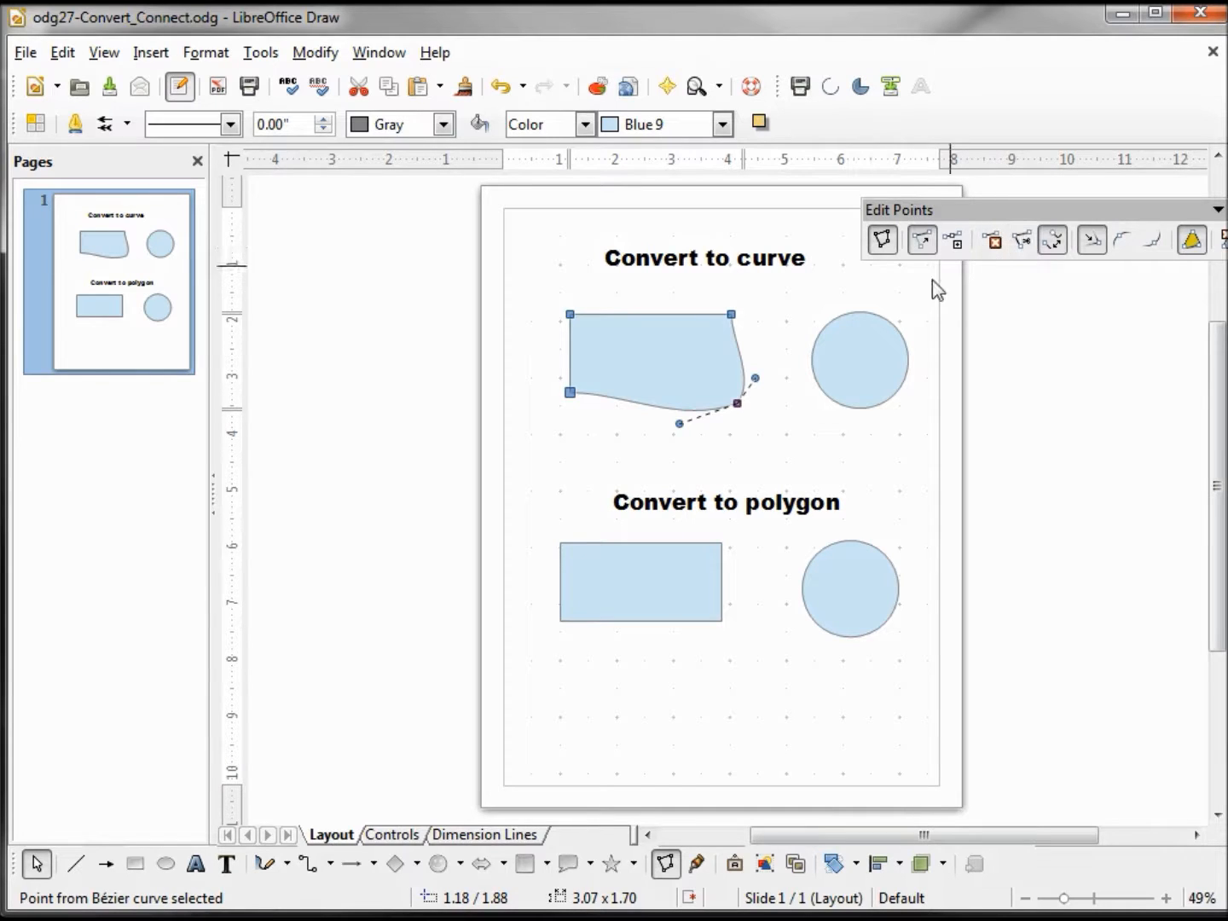
Step: Convert the circle under the "Convert to curve" heading to a curve
{"action": "left_click", "coordinate": [879, 338]}
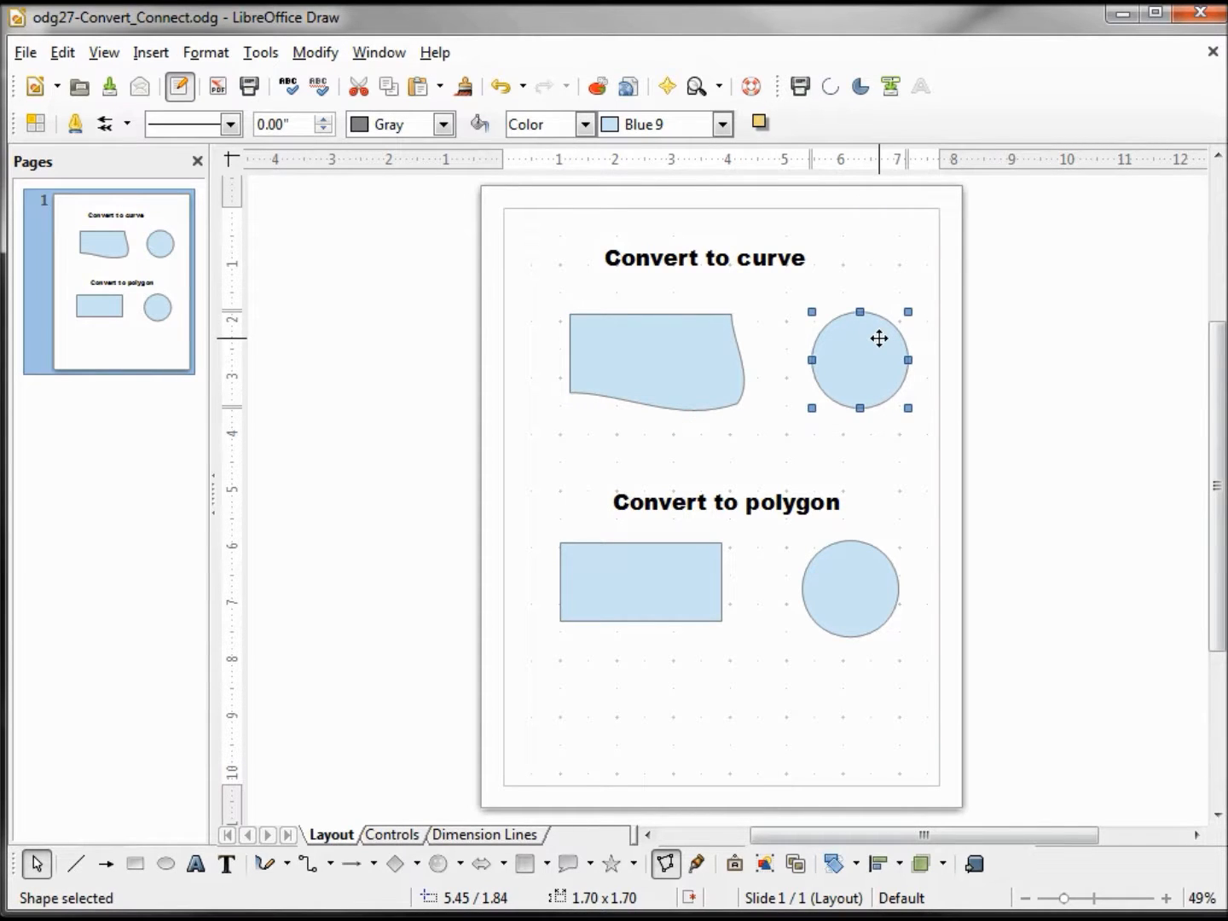
{"action": "left_click", "coordinate": [316, 53]}
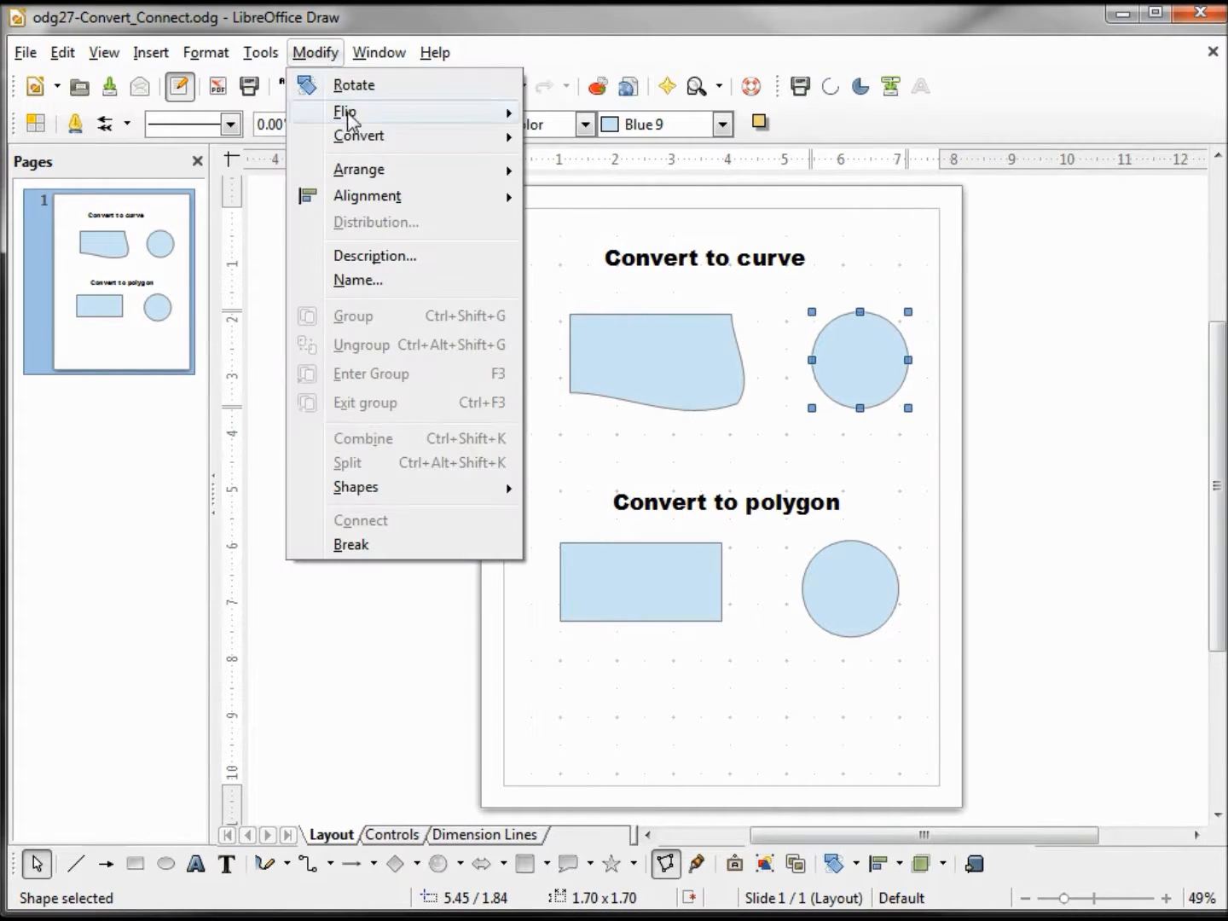
{"action": "mouse_move", "coordinate": [431, 138]}
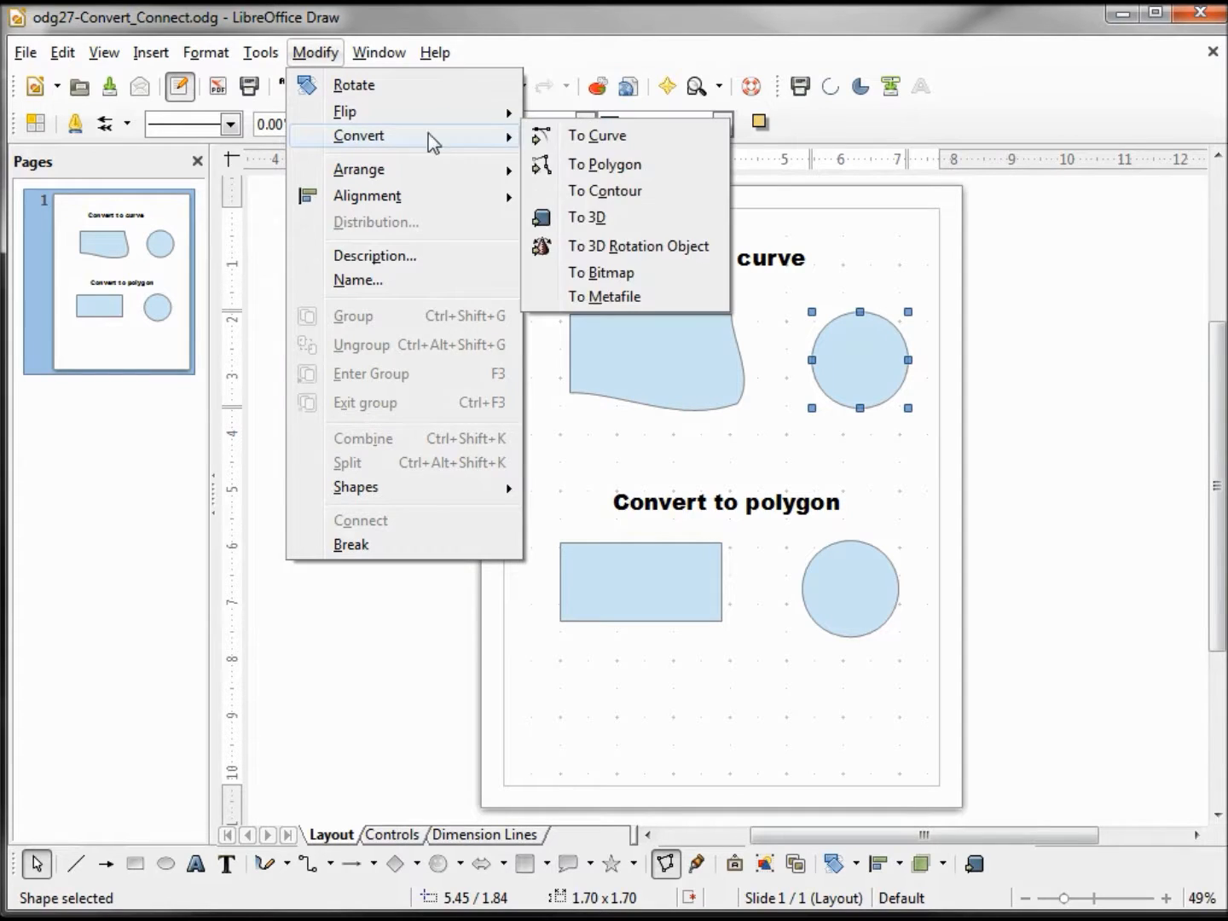
{"action": "left_click", "coordinate": [563, 136]}
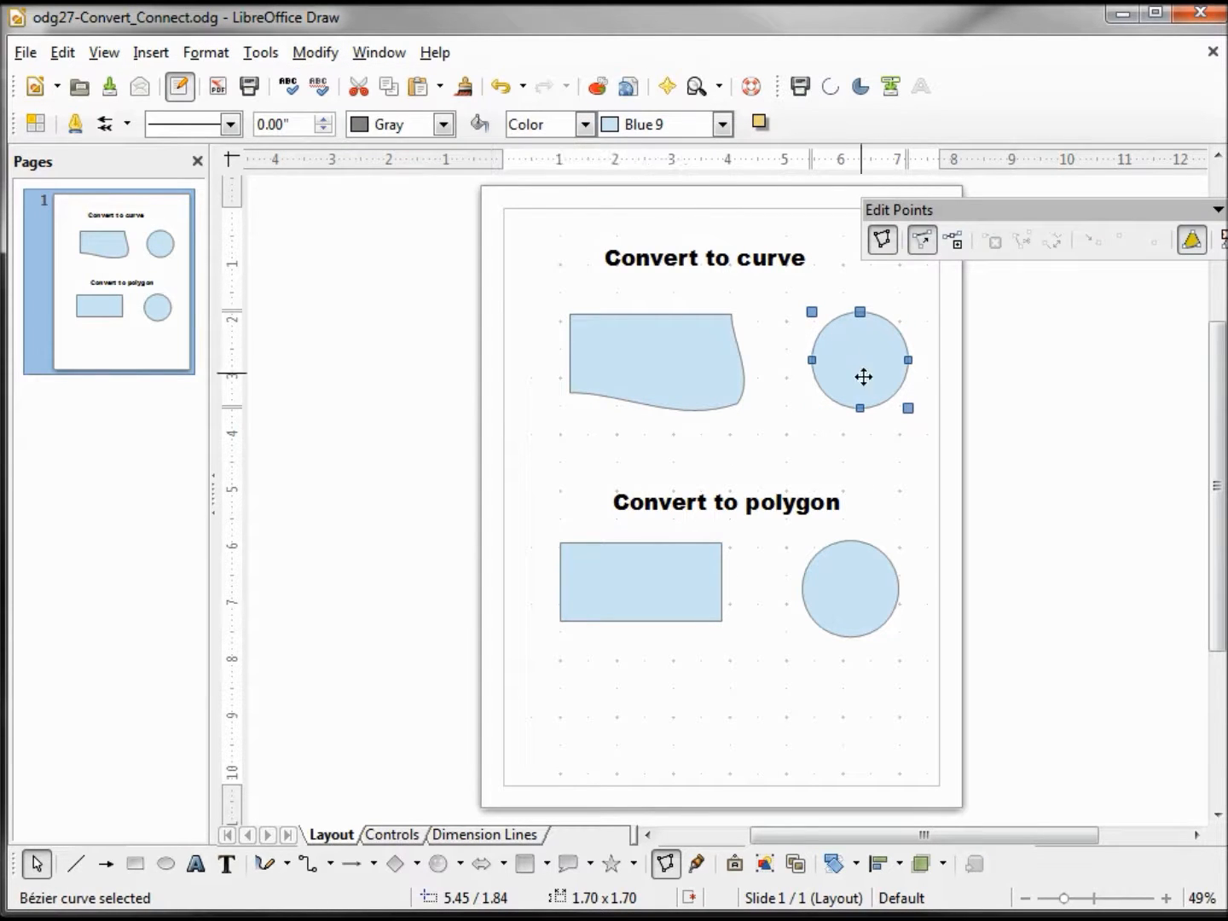
Step: Lengthen the control handles of the upper circle's rightmost point and pull the point outward to make the shape about 2.75 inches wide
{"action": "left_click", "coordinate": [861, 408]}
{"action": "left_click", "coordinate": [909, 360]}
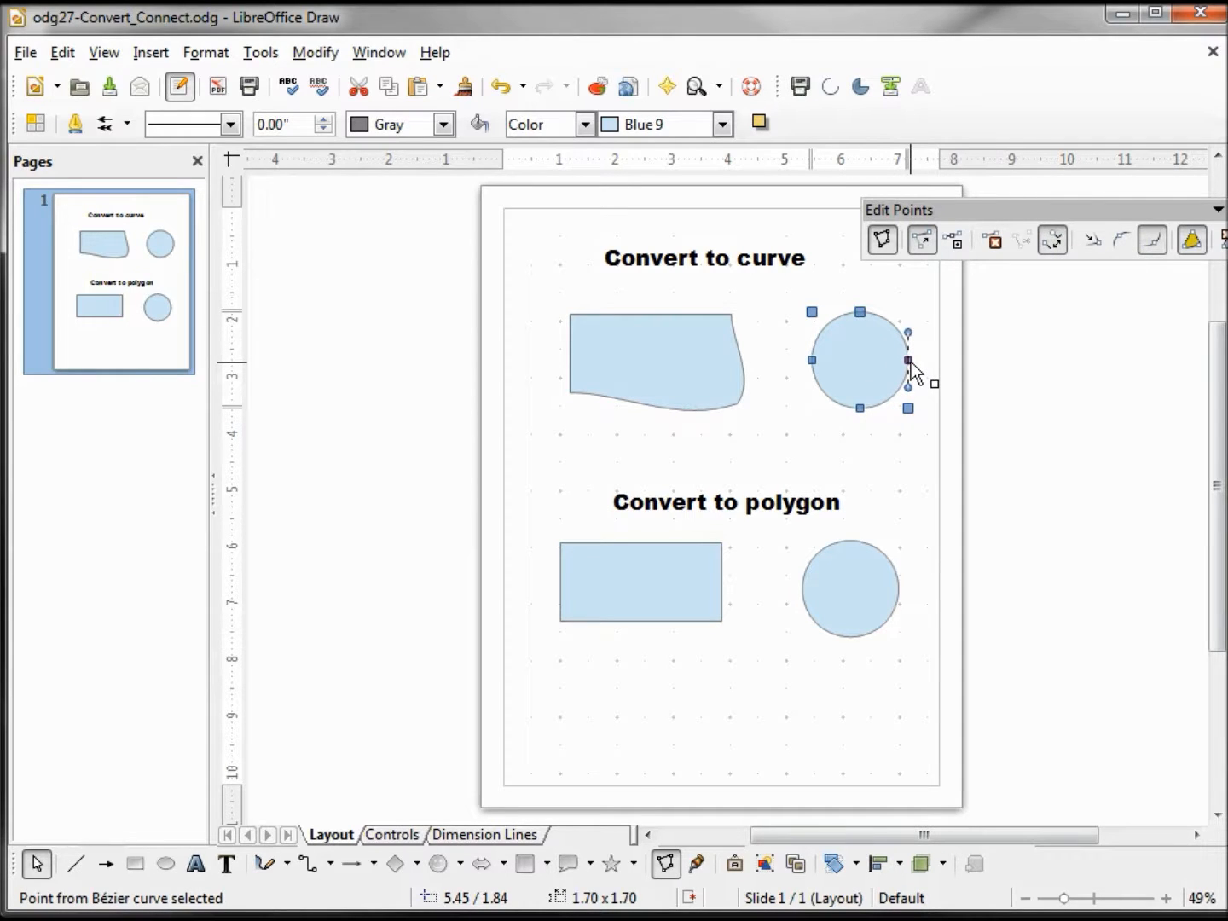
{"action": "left_click_drag", "start_coordinate": [908, 388], "coordinate": [918, 448]}
{"action": "left_click_drag", "start_coordinate": [909, 360], "coordinate": [968, 357]}
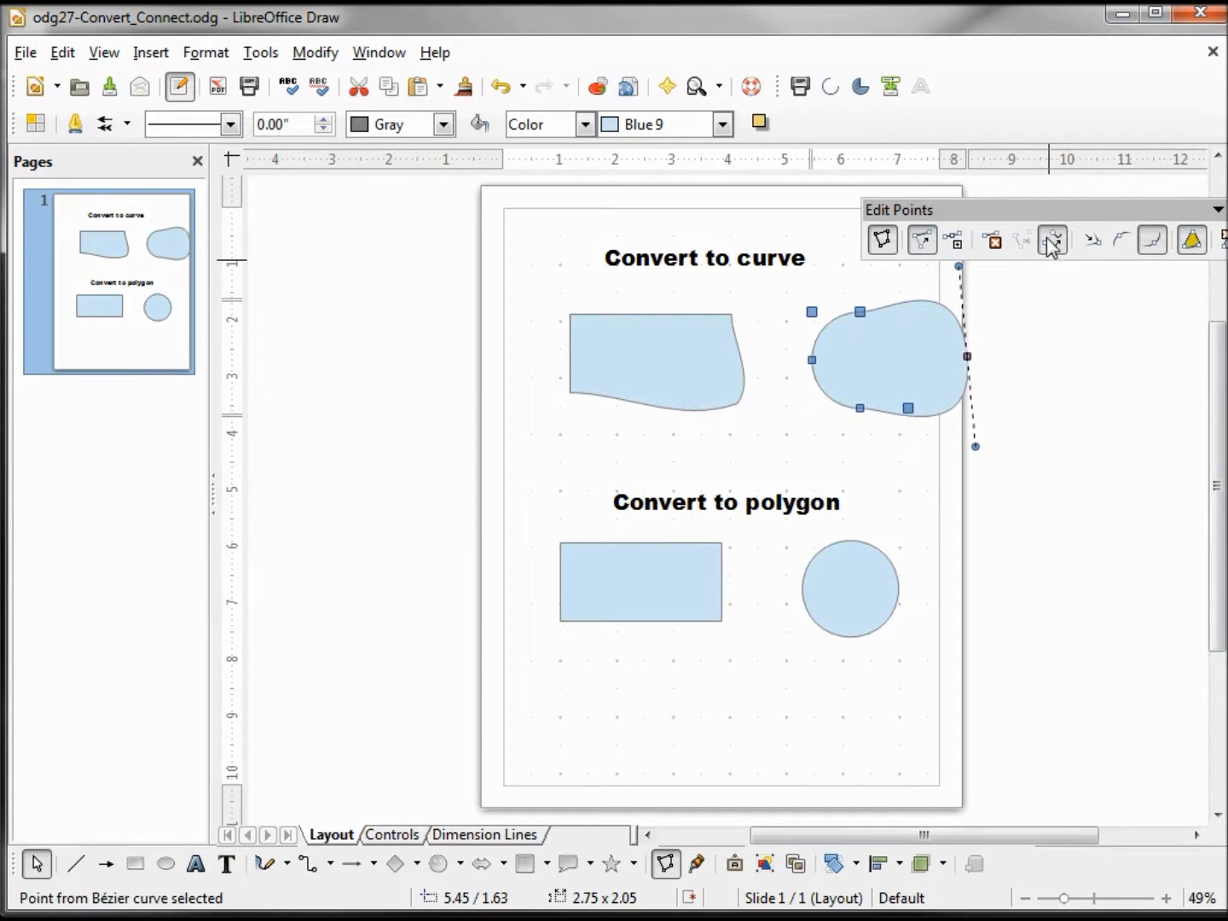
Step: Make the stretched circle's rightmost point a corner point, and move the shape left so it fits within the page margins
{"action": "left_click", "coordinate": [1091, 243]}
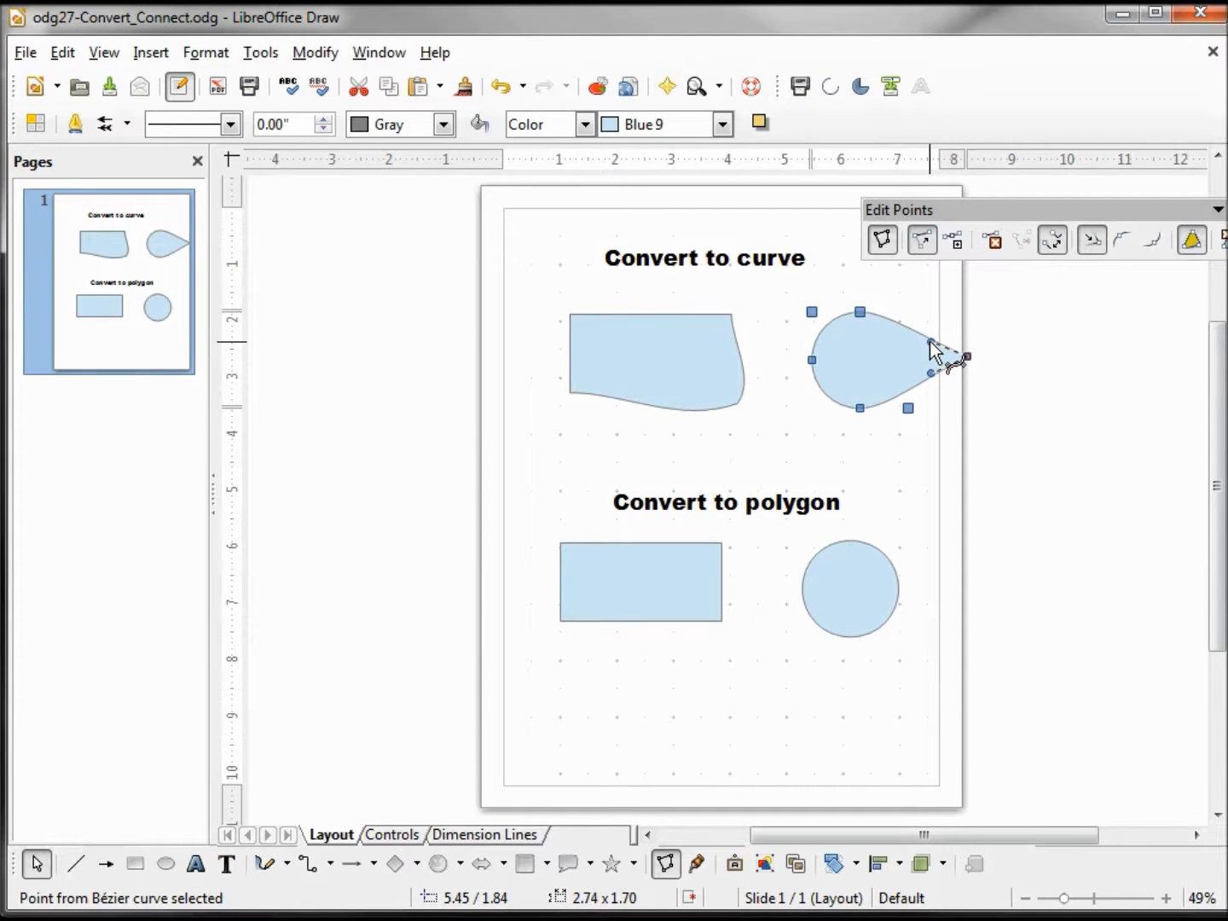
{"action": "left_click", "coordinate": [812, 460]}
{"action": "mouse_move", "coordinate": [862, 368]}
{"action": "left_mouse_down"}
{"action": "mouse_move", "coordinate": [839, 357]}
{"action": "mouse_move", "coordinate": [847, 363]}
{"action": "left_mouse_up"}
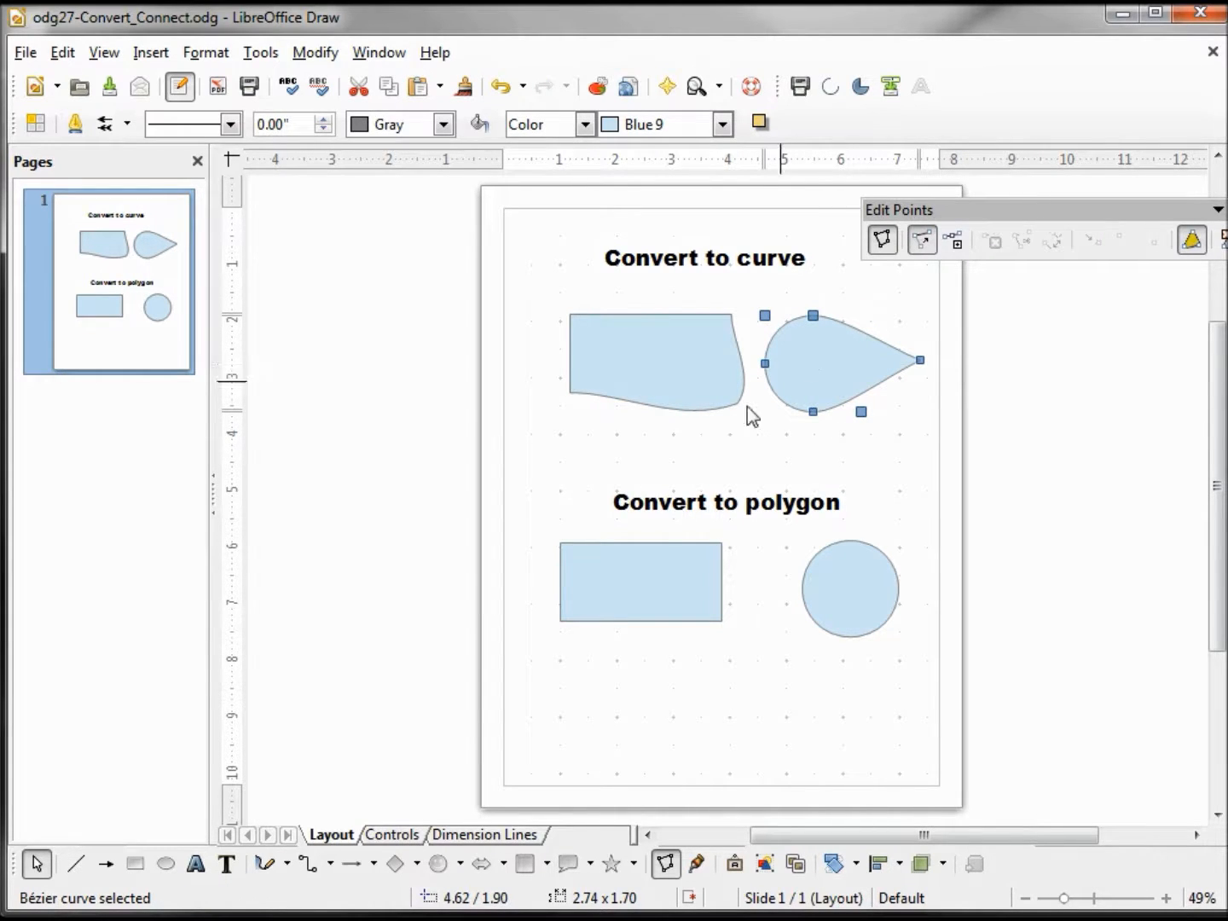
Step: Convert the rectangle under the "Convert to polygon" heading to a polygon and select its lower-right corner point
{"action": "left_click", "coordinate": [644, 576]}
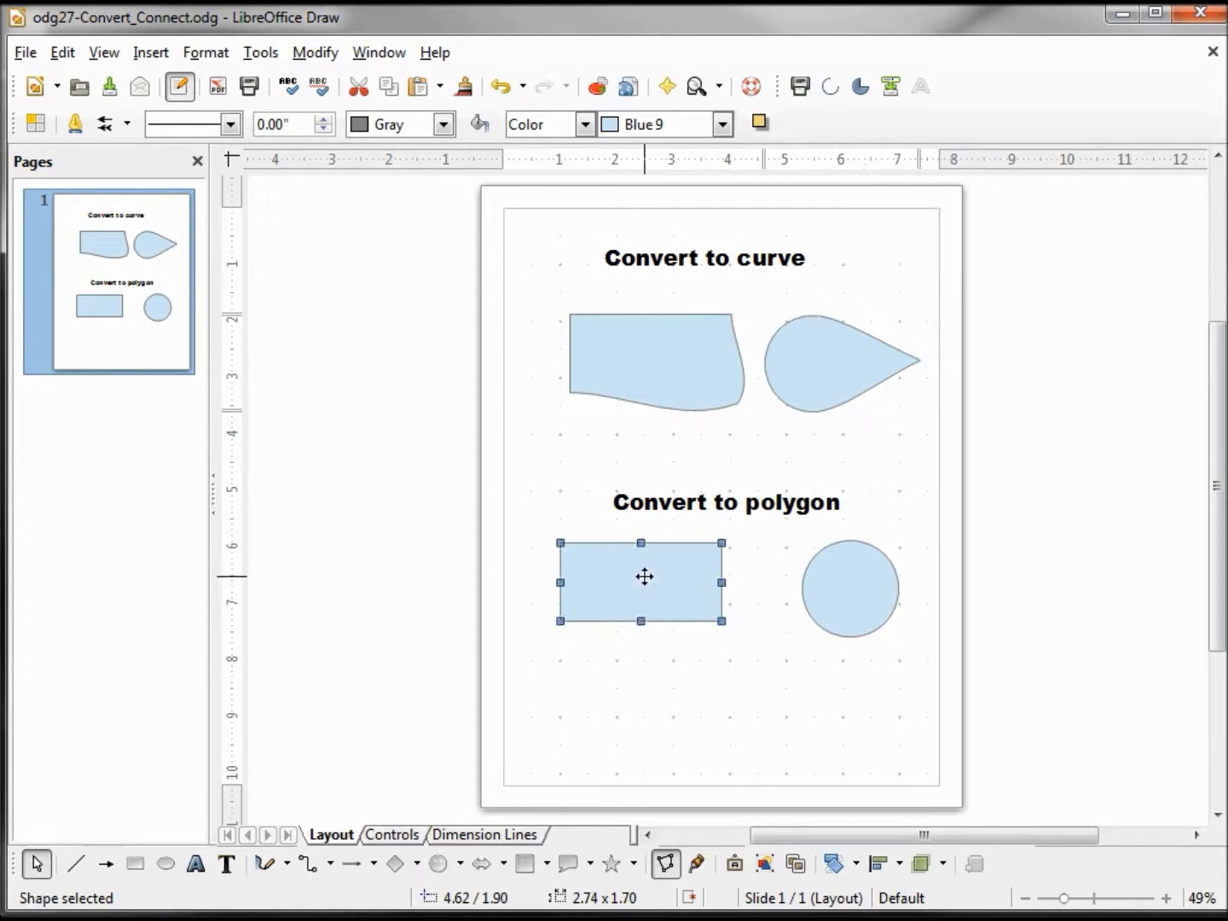
{"action": "left_click", "coordinate": [314, 53]}
{"action": "mouse_move", "coordinate": [359, 139]}
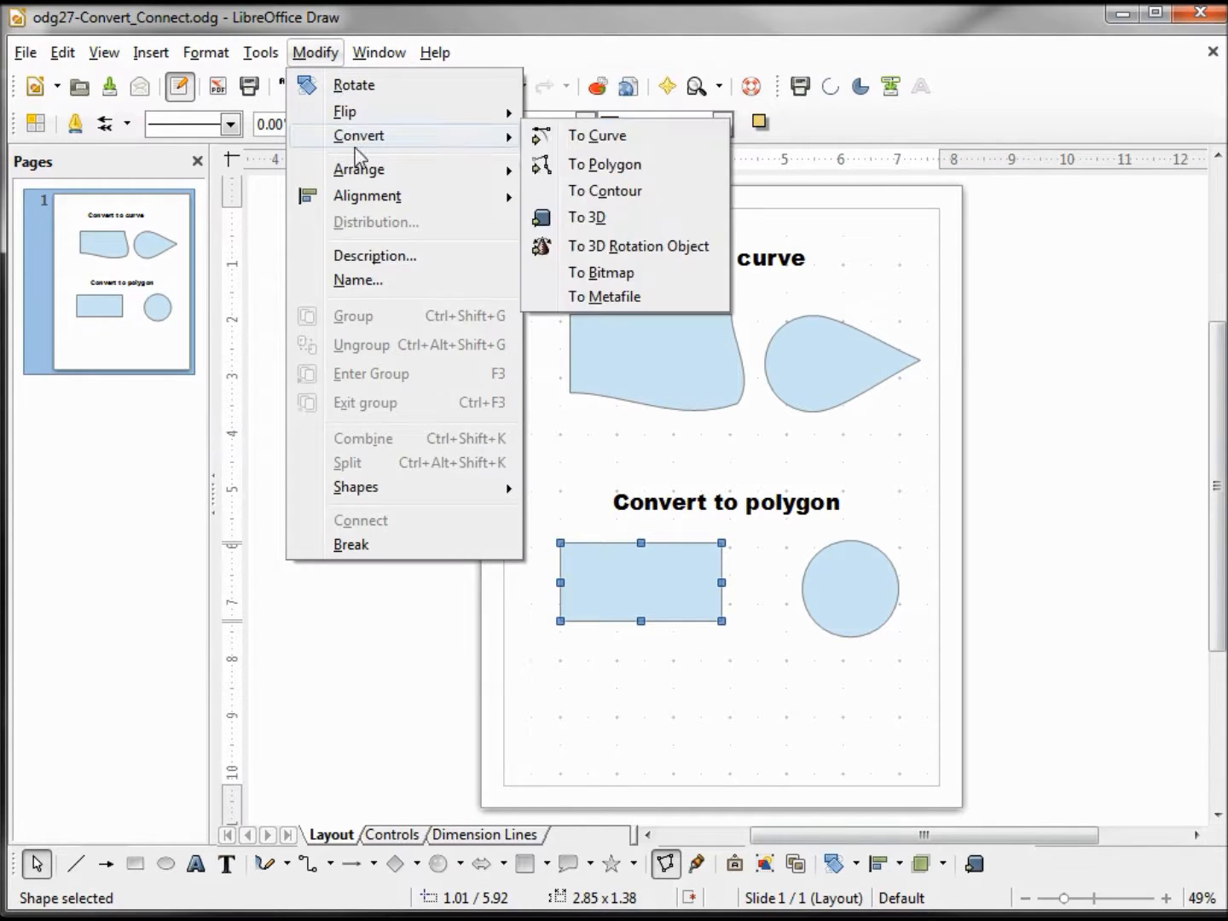
{"action": "left_click", "coordinate": [585, 171]}
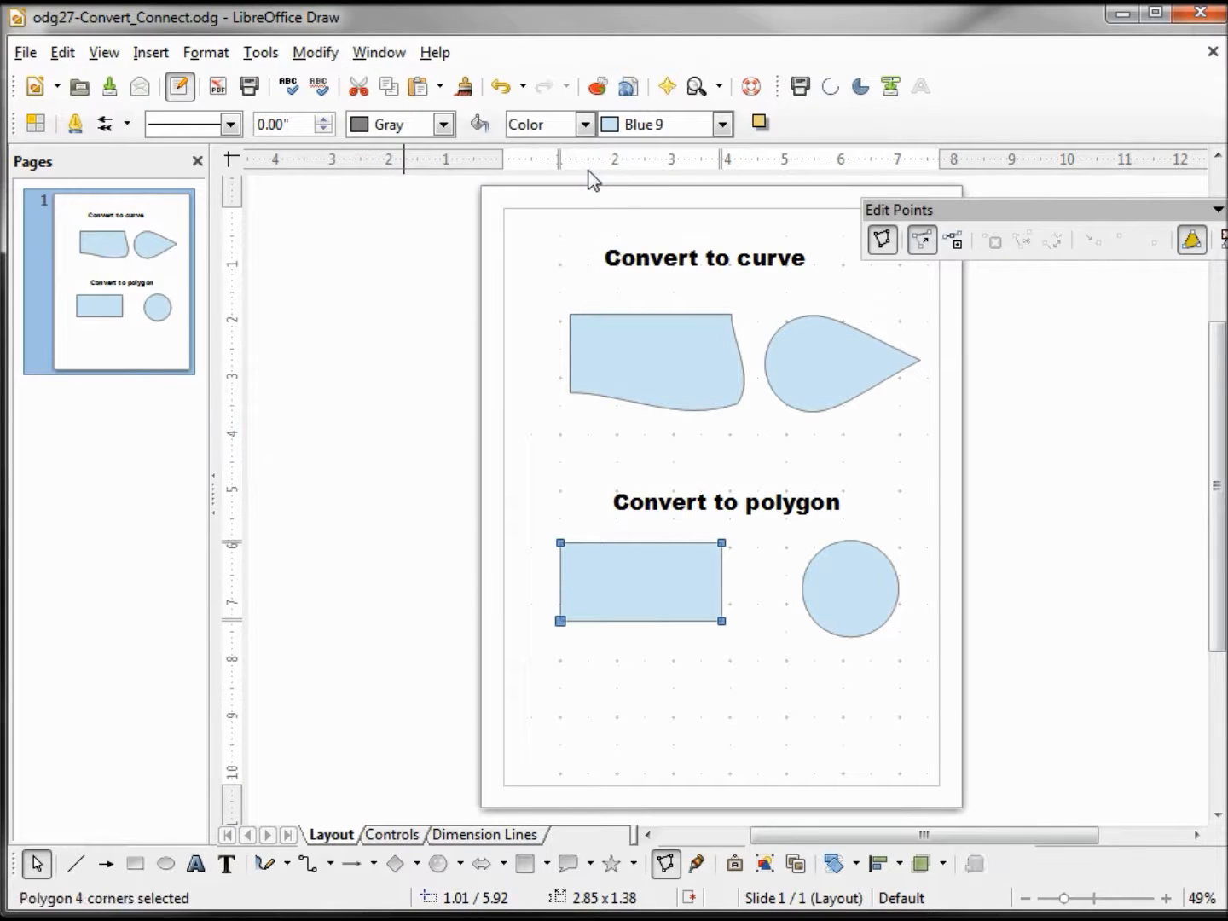
{"action": "left_click", "coordinate": [720, 622]}
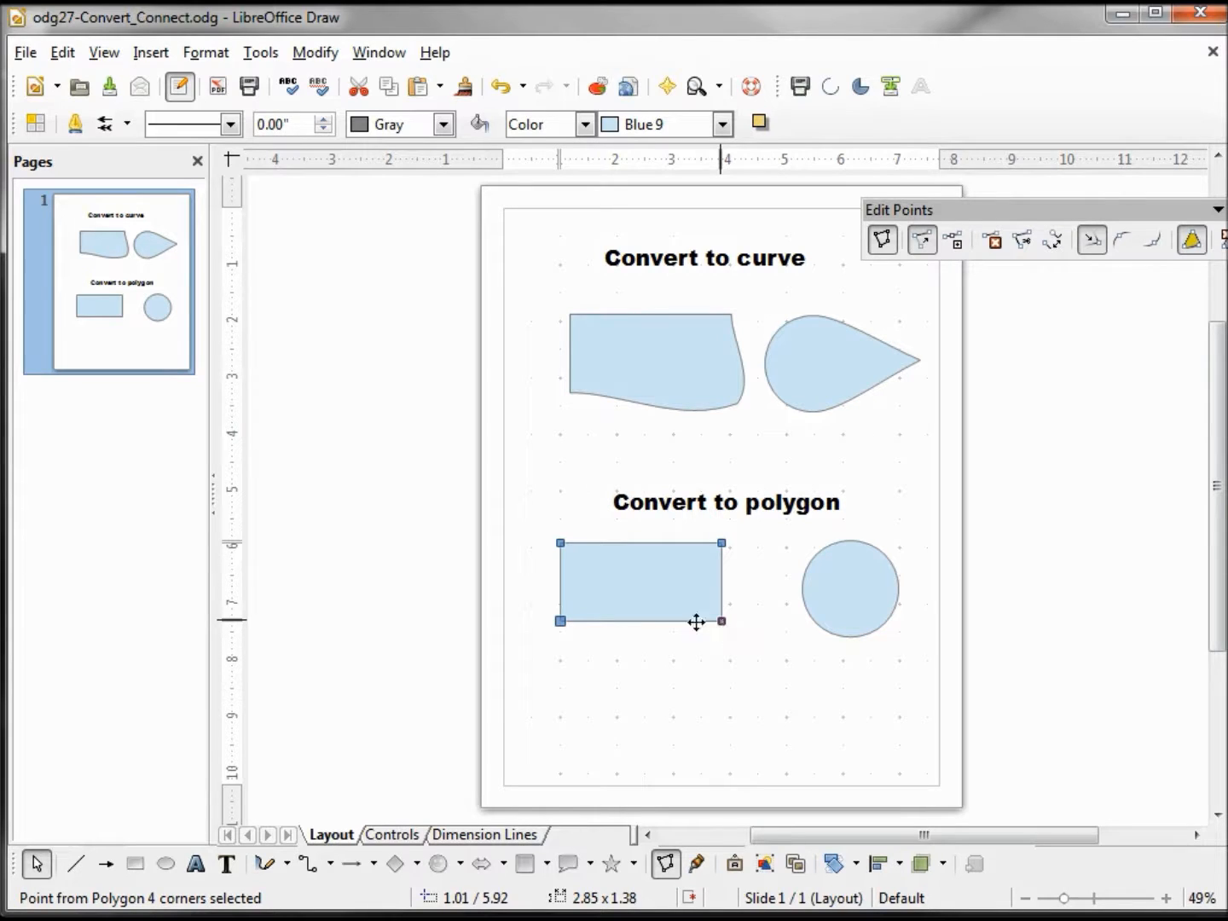
Step: Detach the Lines tool set so that it floats beside the page
{"action": "left_click", "coordinate": [286, 865]}
{"action": "left_click_drag", "start_coordinate": [311, 911], "coordinate": [353, 476]}
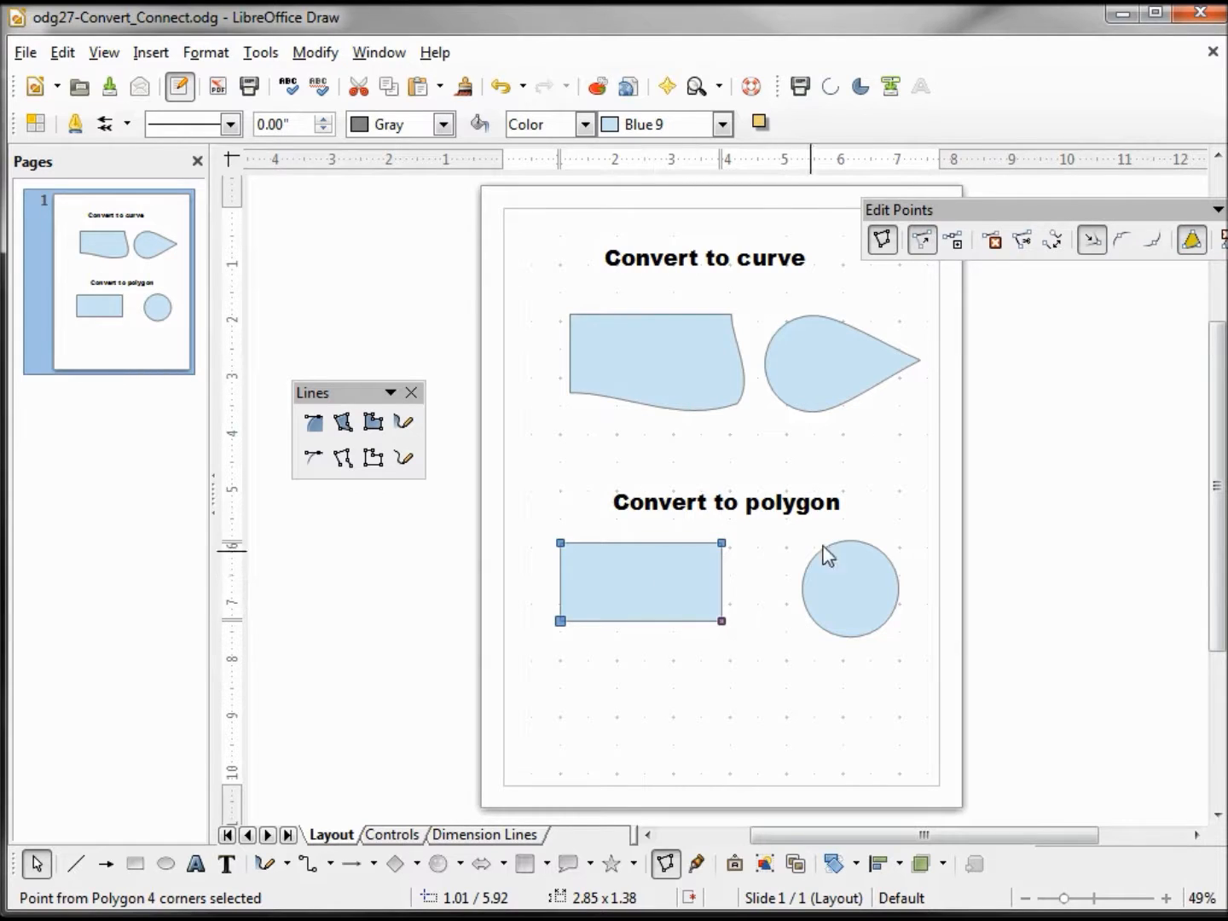
Step: Convert the circle under the "Convert to polygon" heading to a polygon
{"action": "left_click", "coordinate": [850, 599]}
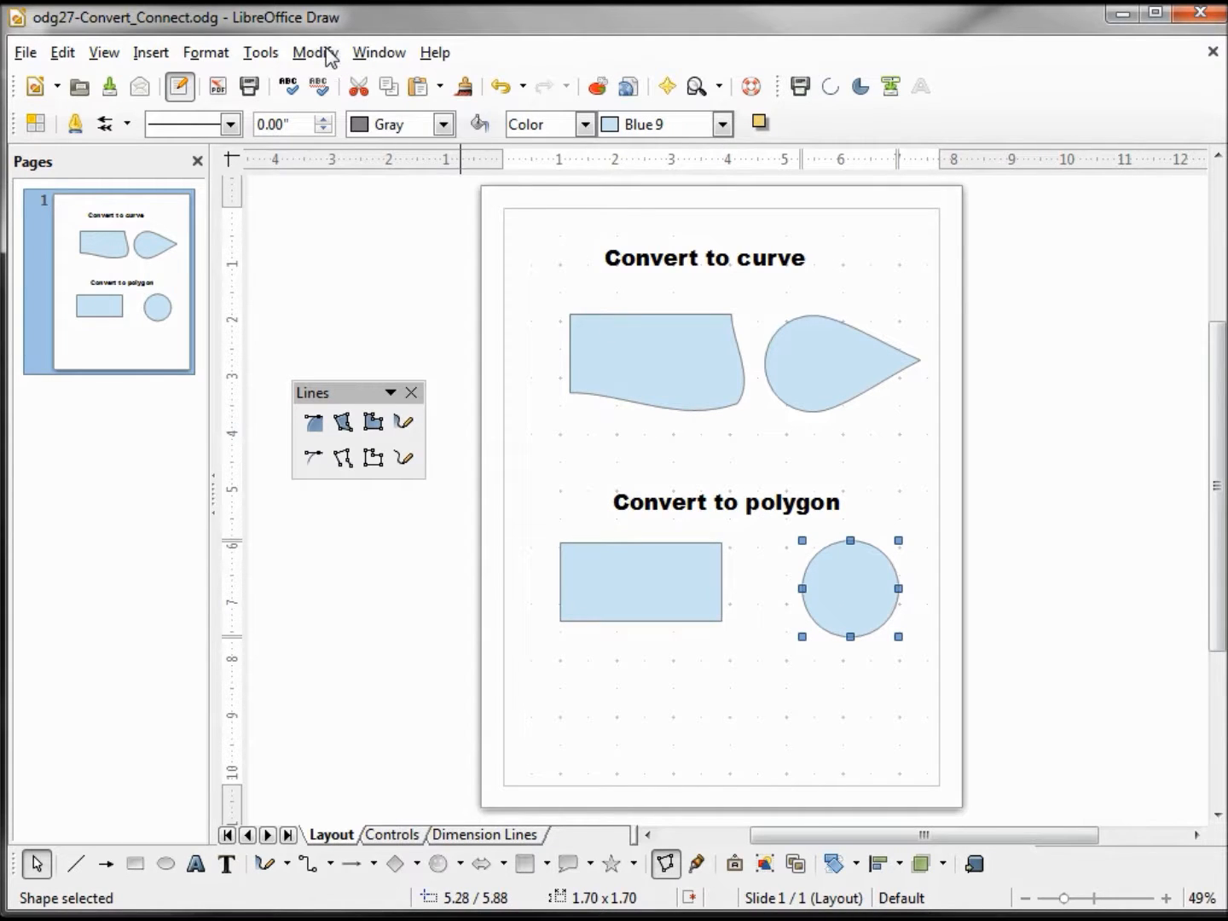
{"action": "left_click", "coordinate": [329, 58]}
{"action": "mouse_move", "coordinate": [370, 138]}
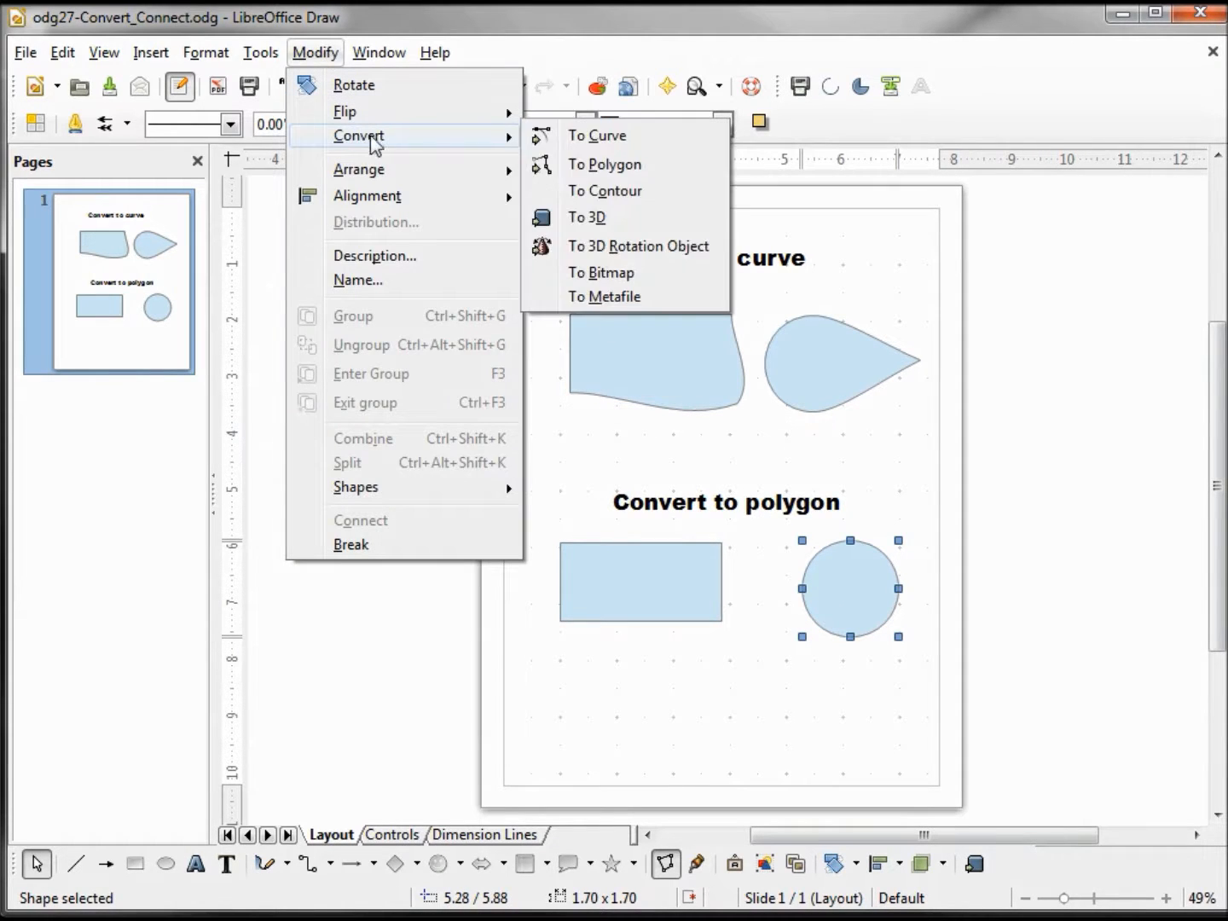
{"action": "left_click", "coordinate": [602, 175]}
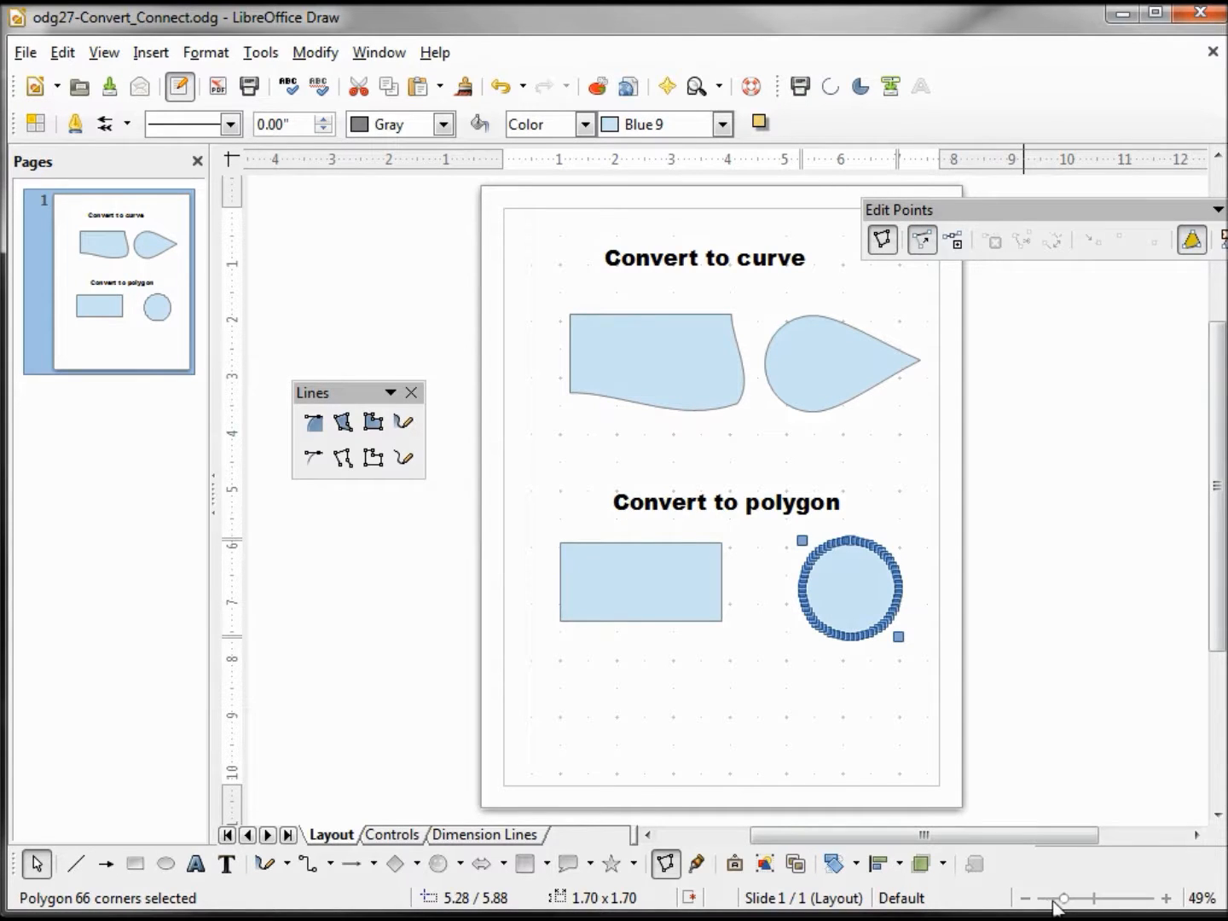
Step: Examine the points and straight segments along the converted circle's edge up close
{"action": "left_click_drag", "start_coordinate": [1068, 906], "coordinate": [1106, 902]}
{"action": "left_click_drag", "start_coordinate": [925, 835], "coordinate": [976, 836]}
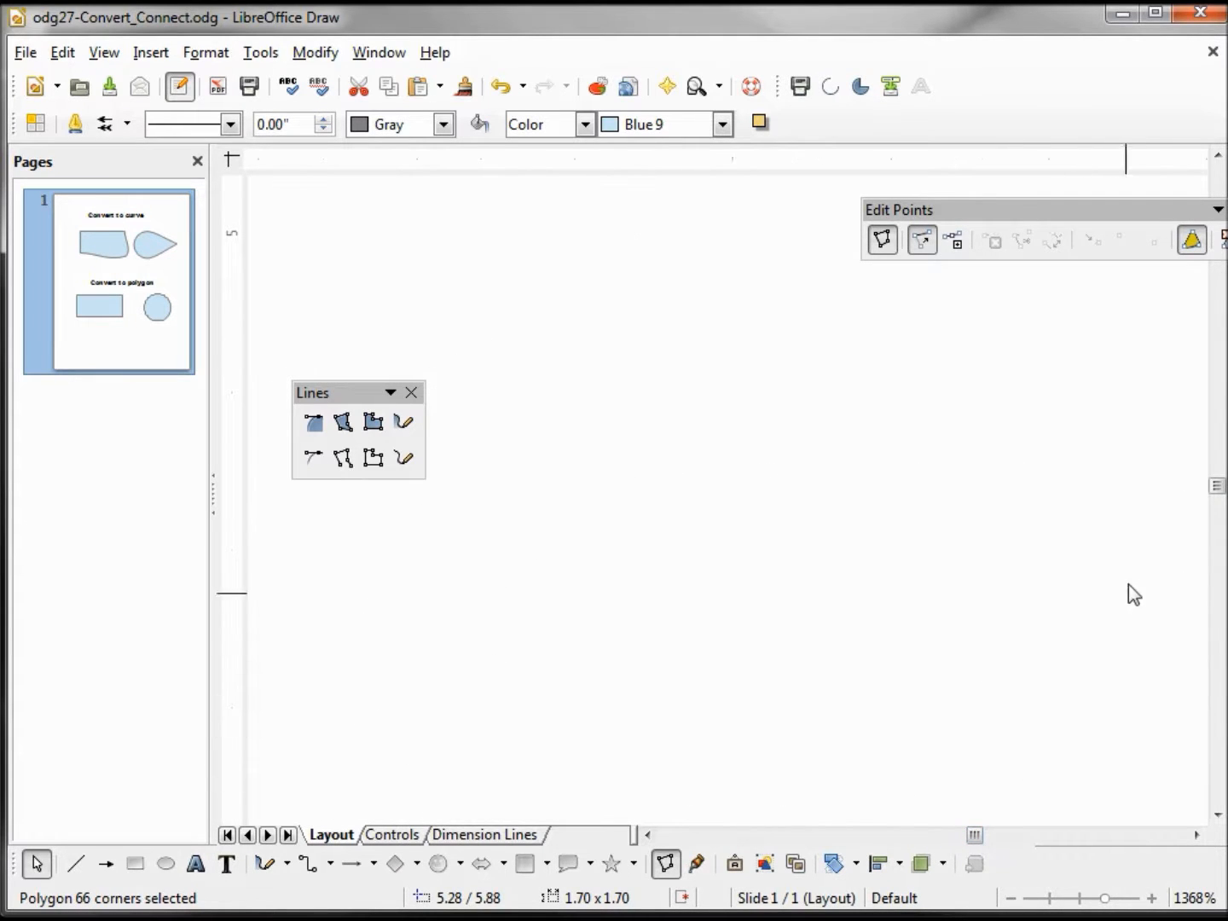
{"action": "left_click_drag", "start_coordinate": [1217, 487], "coordinate": [1224, 512]}
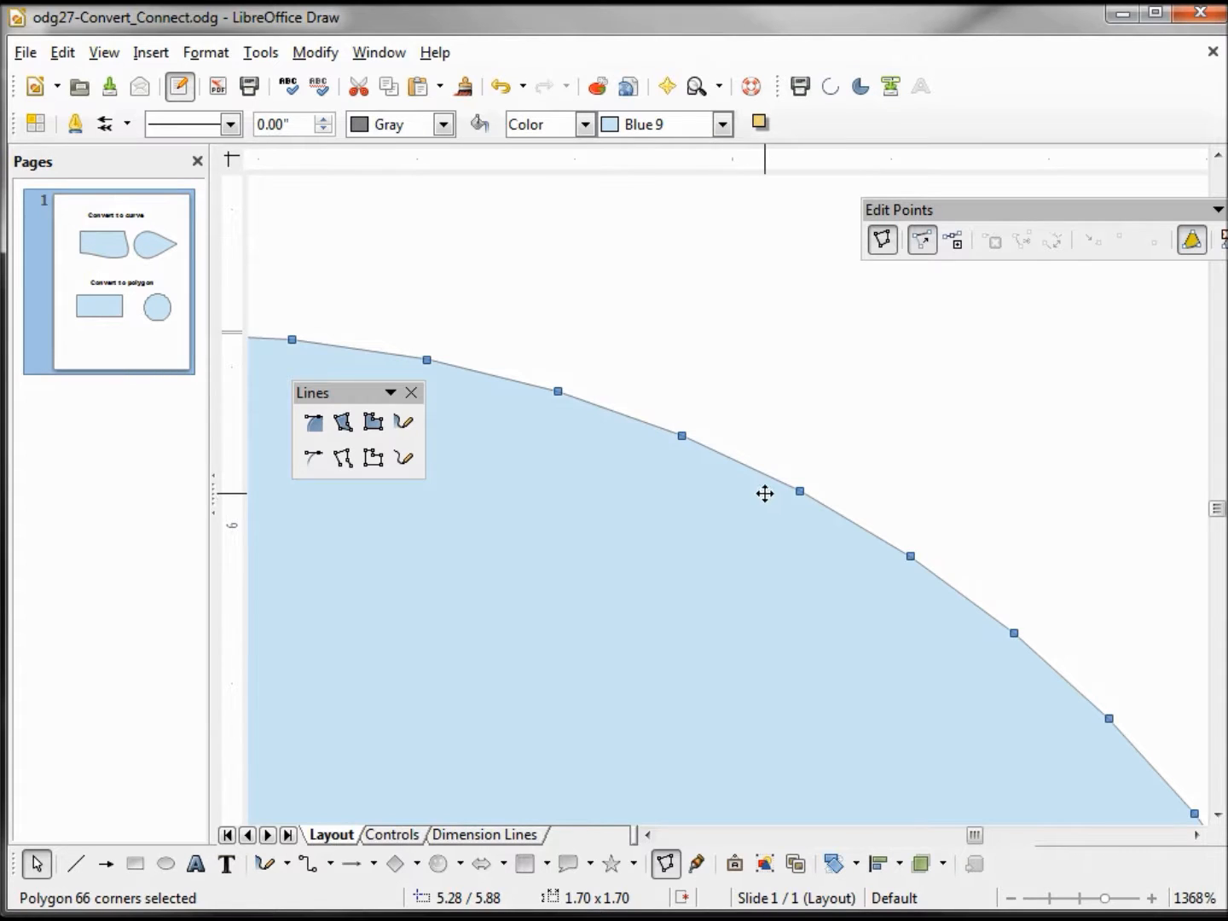
{"action": "left_click_drag", "start_coordinate": [1105, 901], "coordinate": [1054, 902]}
{"action": "left_click_drag", "start_coordinate": [1209, 529], "coordinate": [1222, 482]}
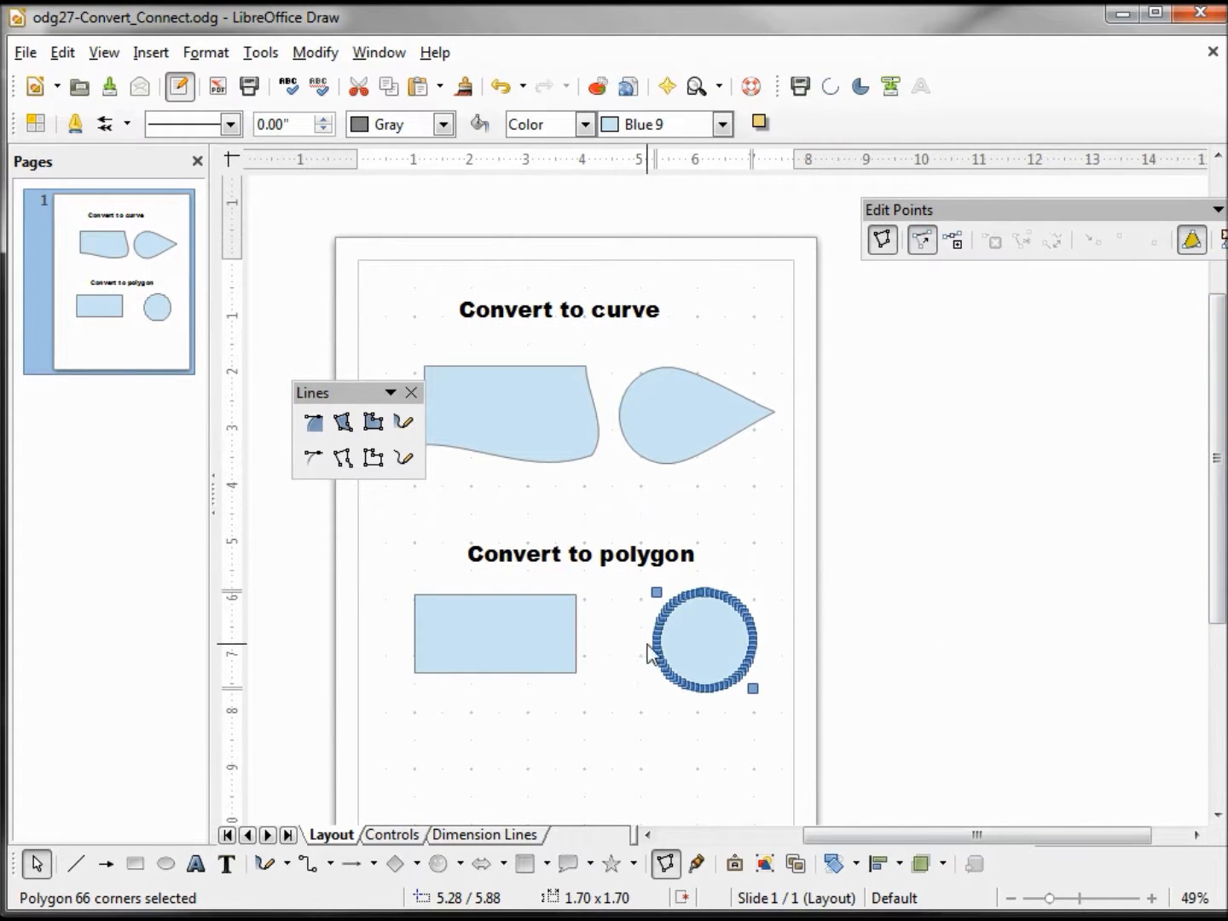
Step: Select the points of the polygon circle's lower half, stretch them downward to make the shape about 3.34 inches tall, and leave point editing
{"action": "left_click_drag", "start_coordinate": [625, 636], "coordinate": [765, 758]}
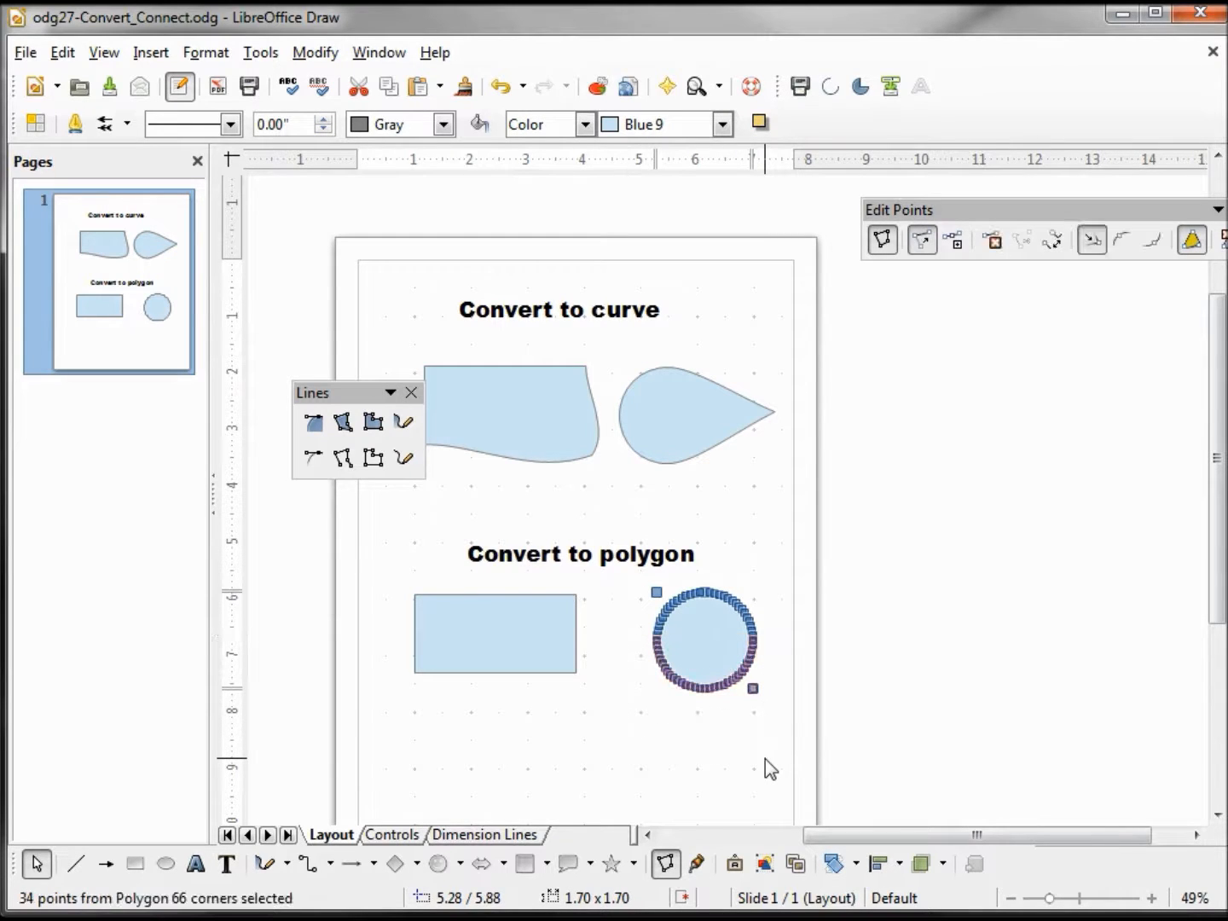
{"action": "left_click_drag", "start_coordinate": [708, 686], "coordinate": [715, 781]}
{"action": "left_click", "coordinate": [620, 678]}
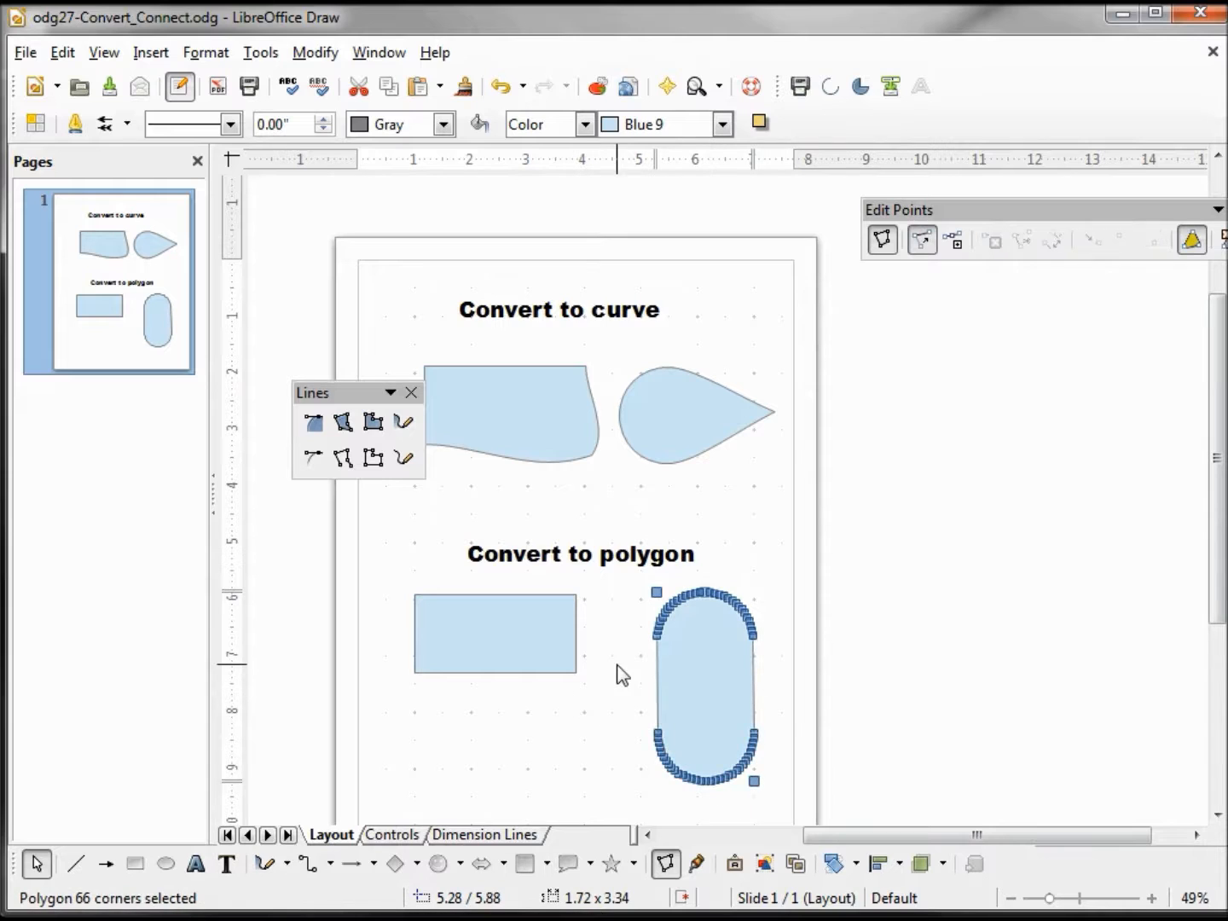
{"action": "left_click", "coordinate": [666, 866]}
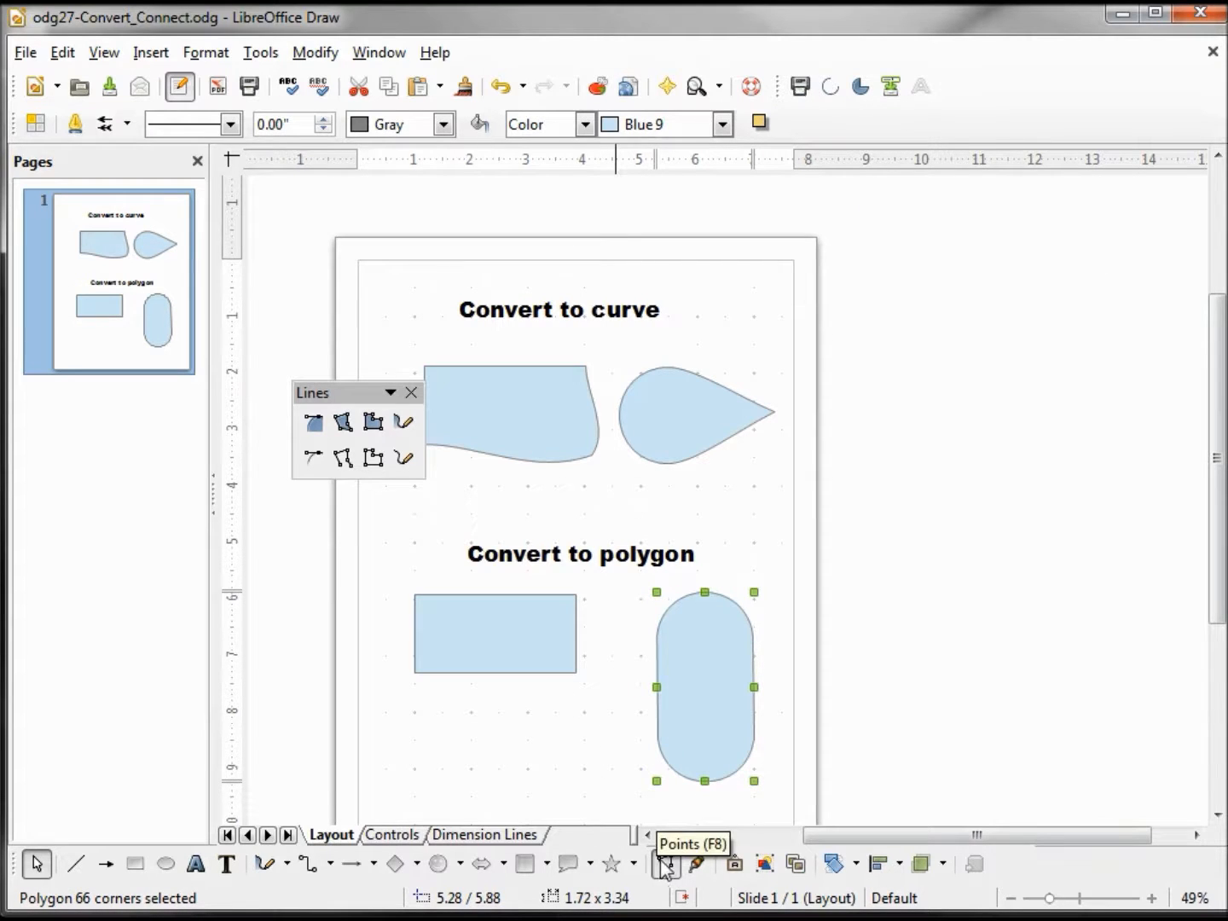
{"action": "double_click", "coordinate": [662, 741]}
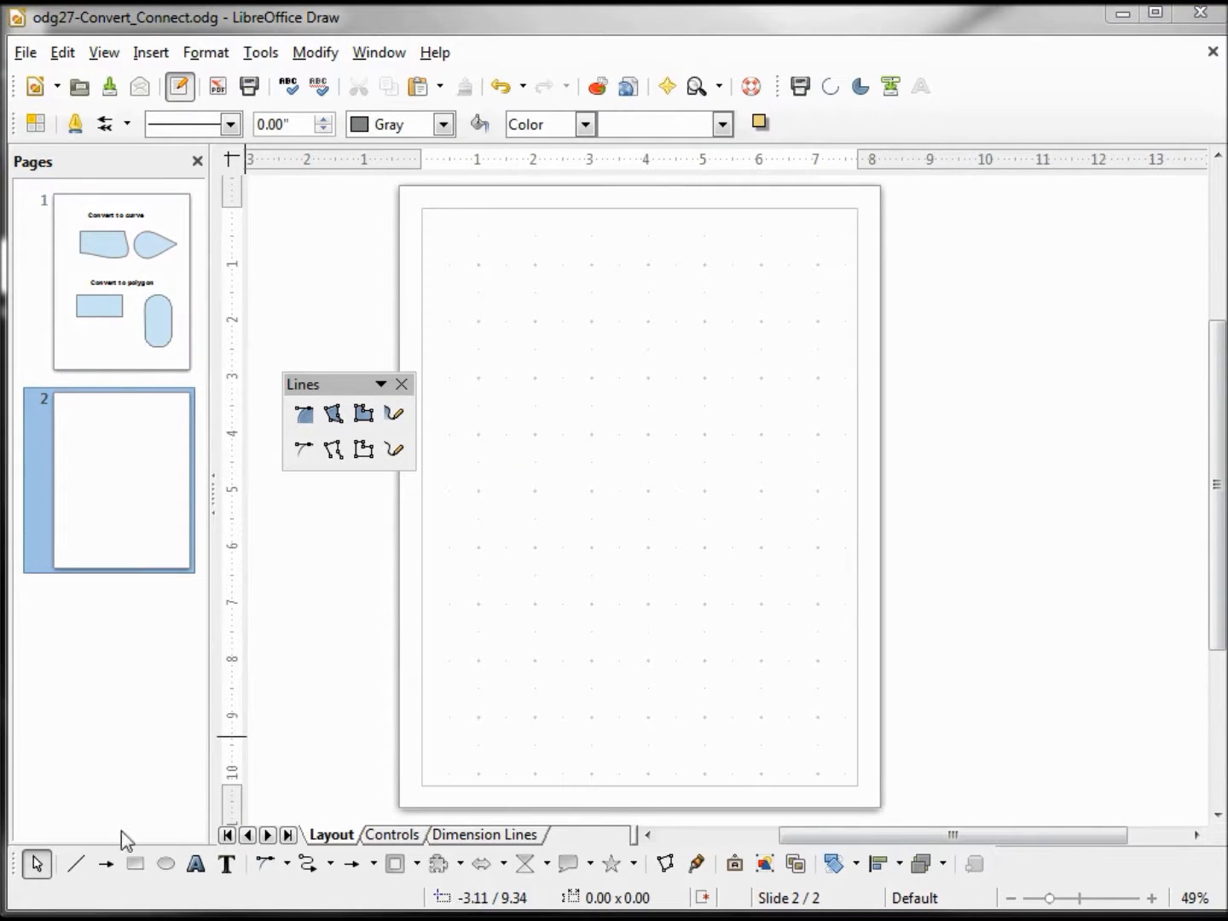
Step: Draw a rectangle about 1.91 by 2.36 inches on page 2 and a circle about 2.47 inches across overlapping its lower part
{"action": "left_click", "coordinate": [134, 864]}
{"action": "left_click_drag", "start_coordinate": [510, 331], "coordinate": [618, 465]}
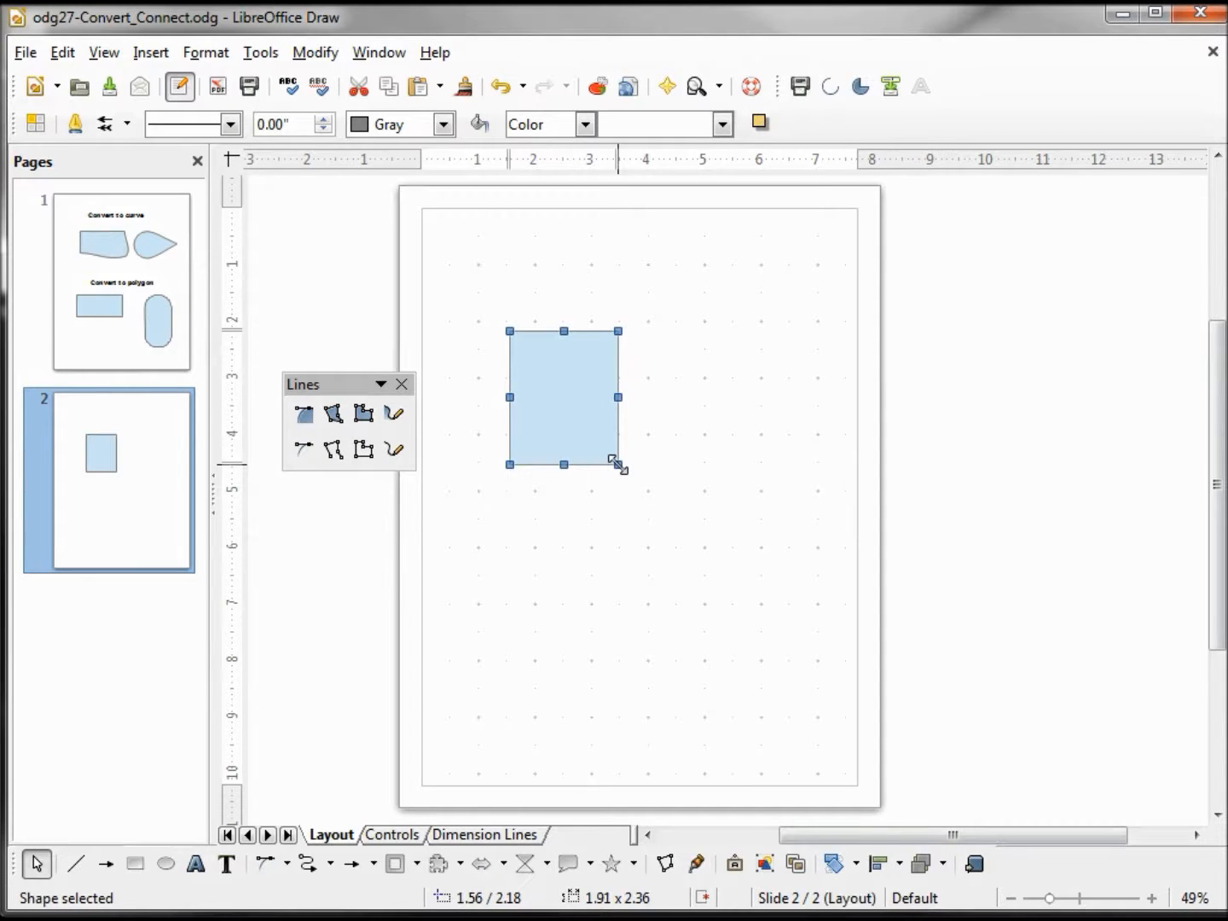
{"action": "left_click", "coordinate": [166, 867]}
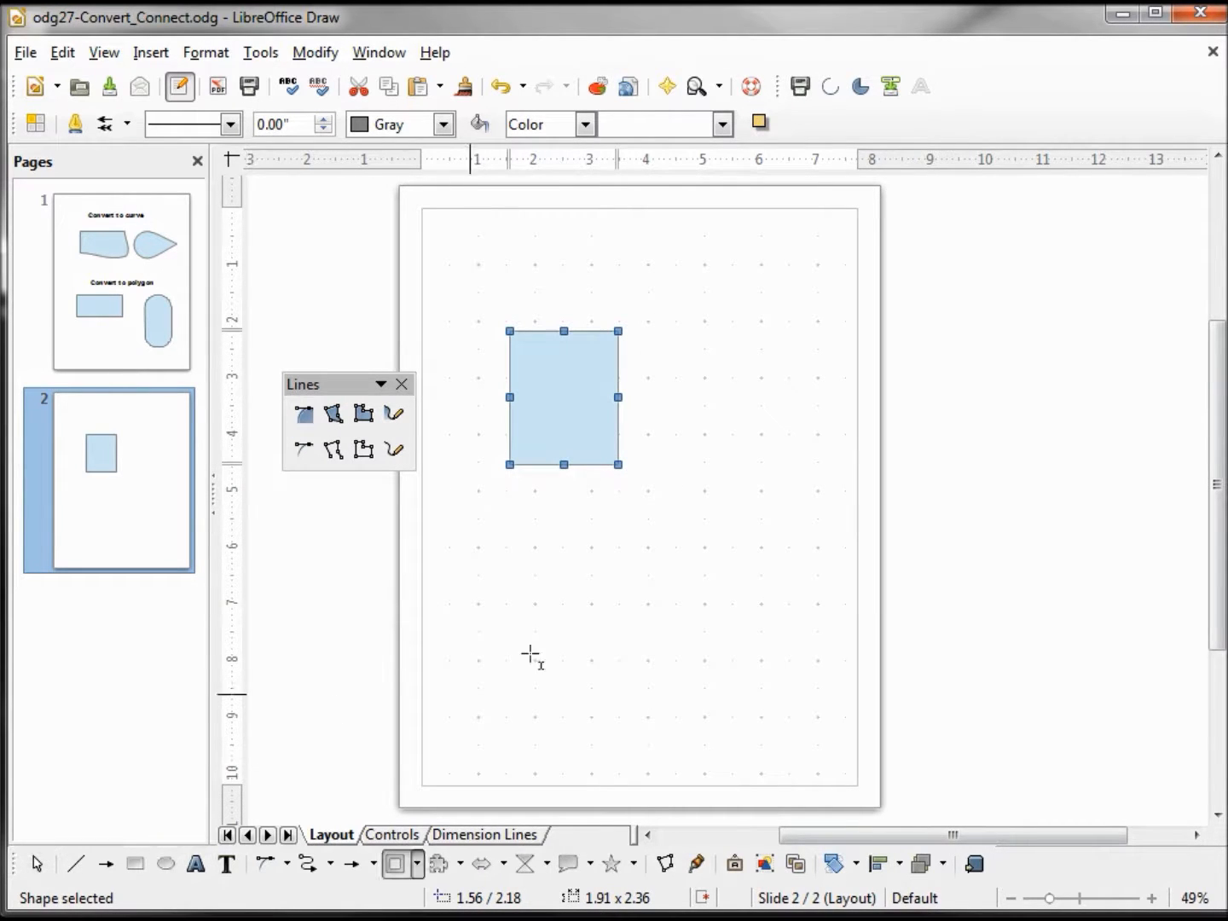
{"action": "left_click_drag", "start_coordinate": [666, 564], "coordinate": [569, 422]}
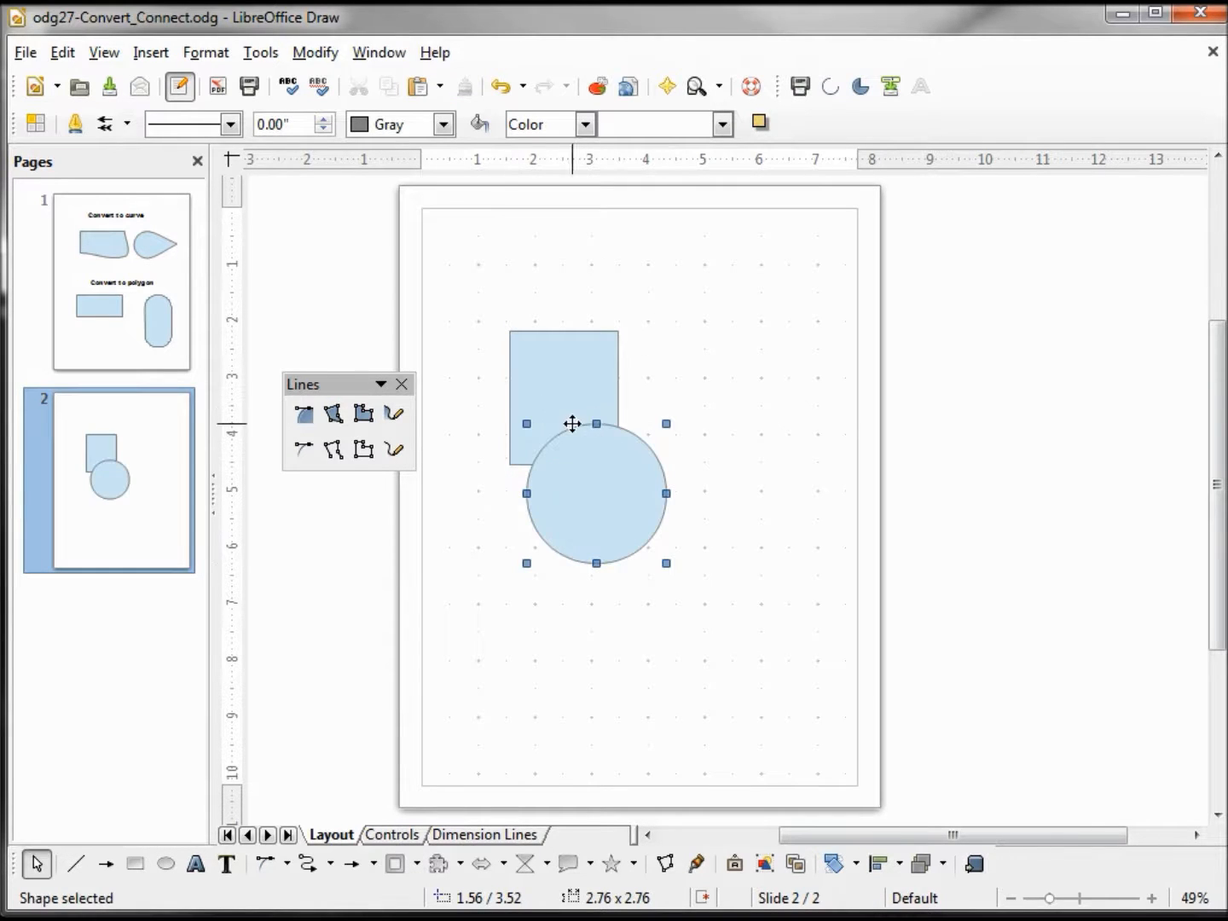
Step: Group the rectangle and the overlapping circle on page 2
{"action": "left_click", "coordinate": [563, 376], "text": "shift"}
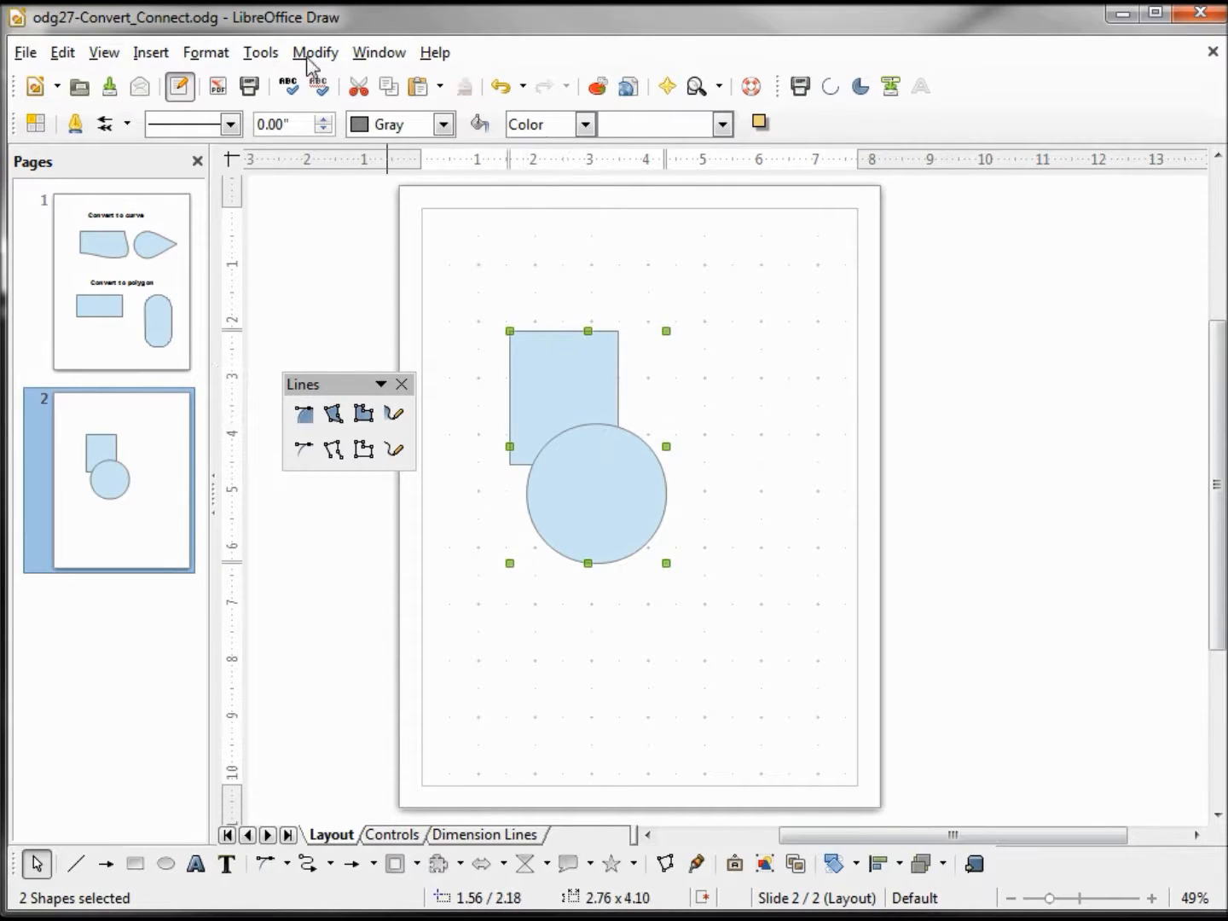
{"action": "left_click", "coordinate": [315, 53]}
{"action": "left_click", "coordinate": [371, 317]}
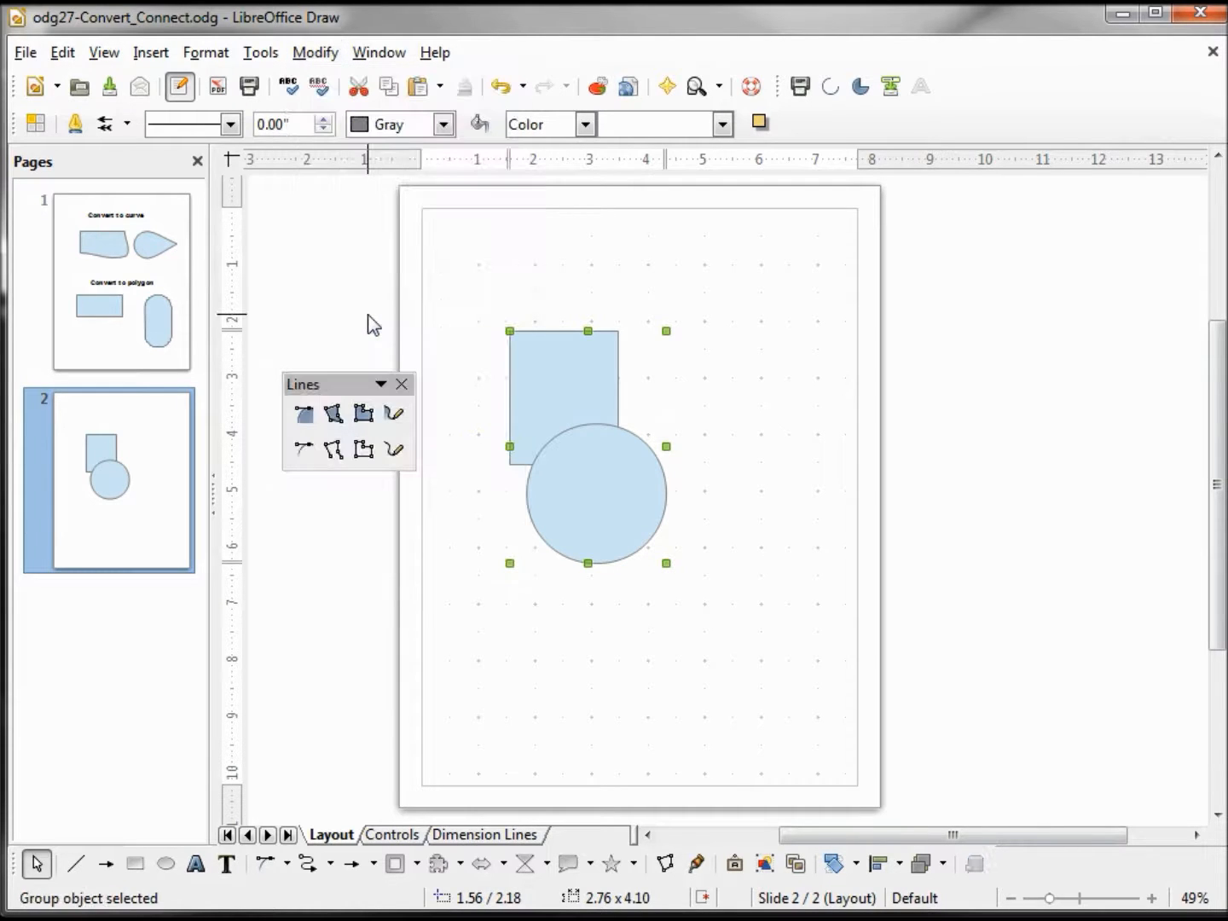
Step: Convert the grouped rectangle and circle to curves and try to select the rectangle's upper-right point within the group
{"action": "left_click", "coordinate": [317, 53]}
{"action": "mouse_move", "coordinate": [370, 141]}
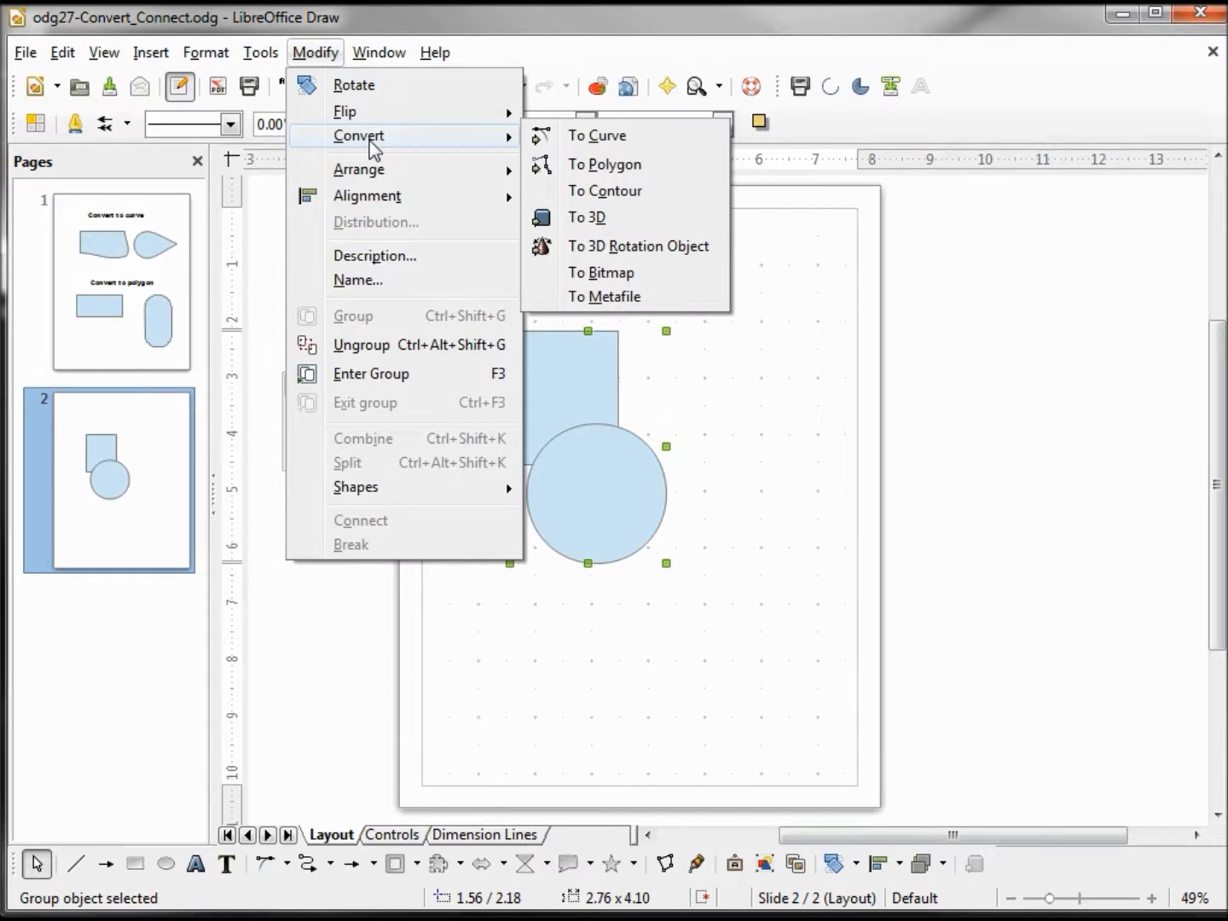
{"action": "left_click", "coordinate": [642, 145]}
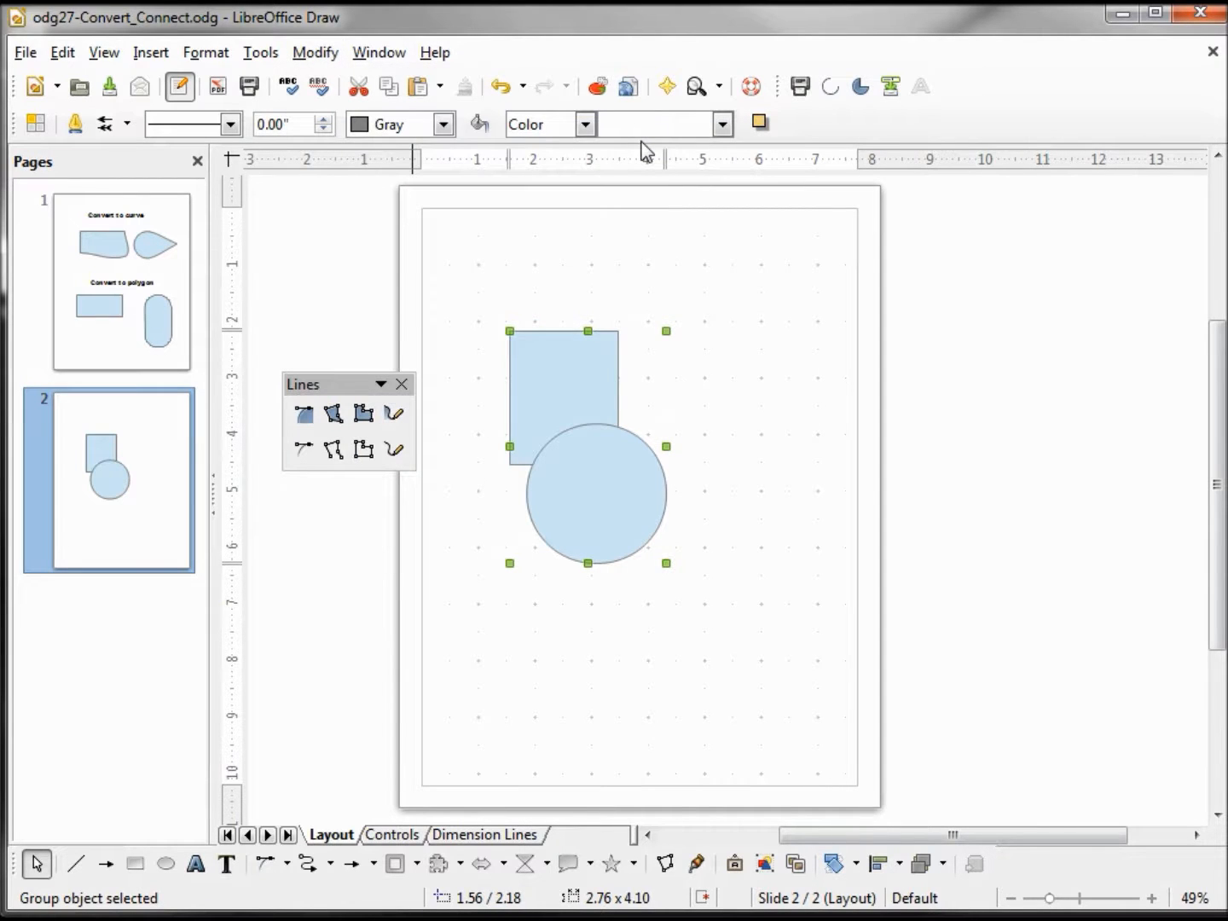
{"action": "left_click", "coordinate": [616, 332]}
{"action": "left_click", "coordinate": [617, 334]}
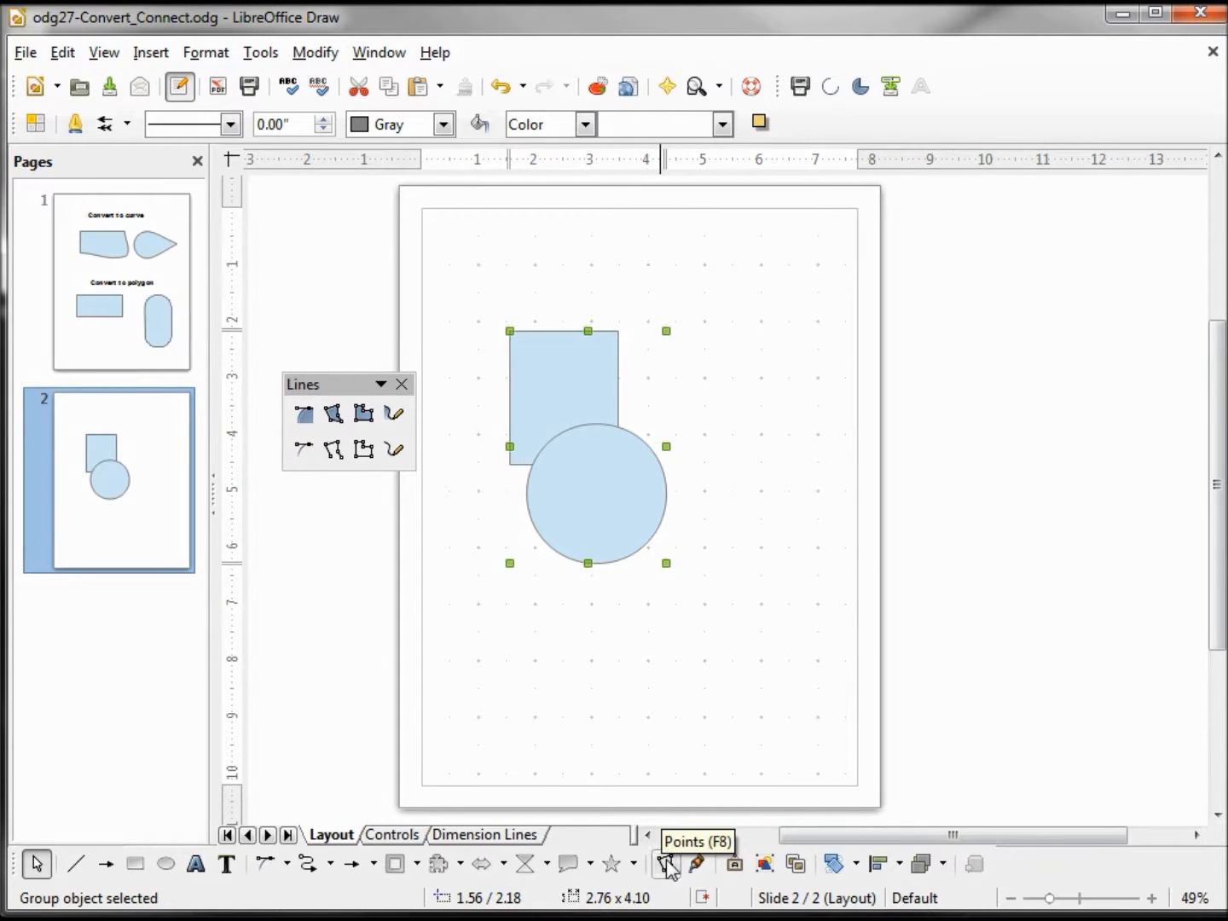
Step: Ungroup the converted rectangle and circle and clear the selection
{"action": "left_click", "coordinate": [315, 52]}
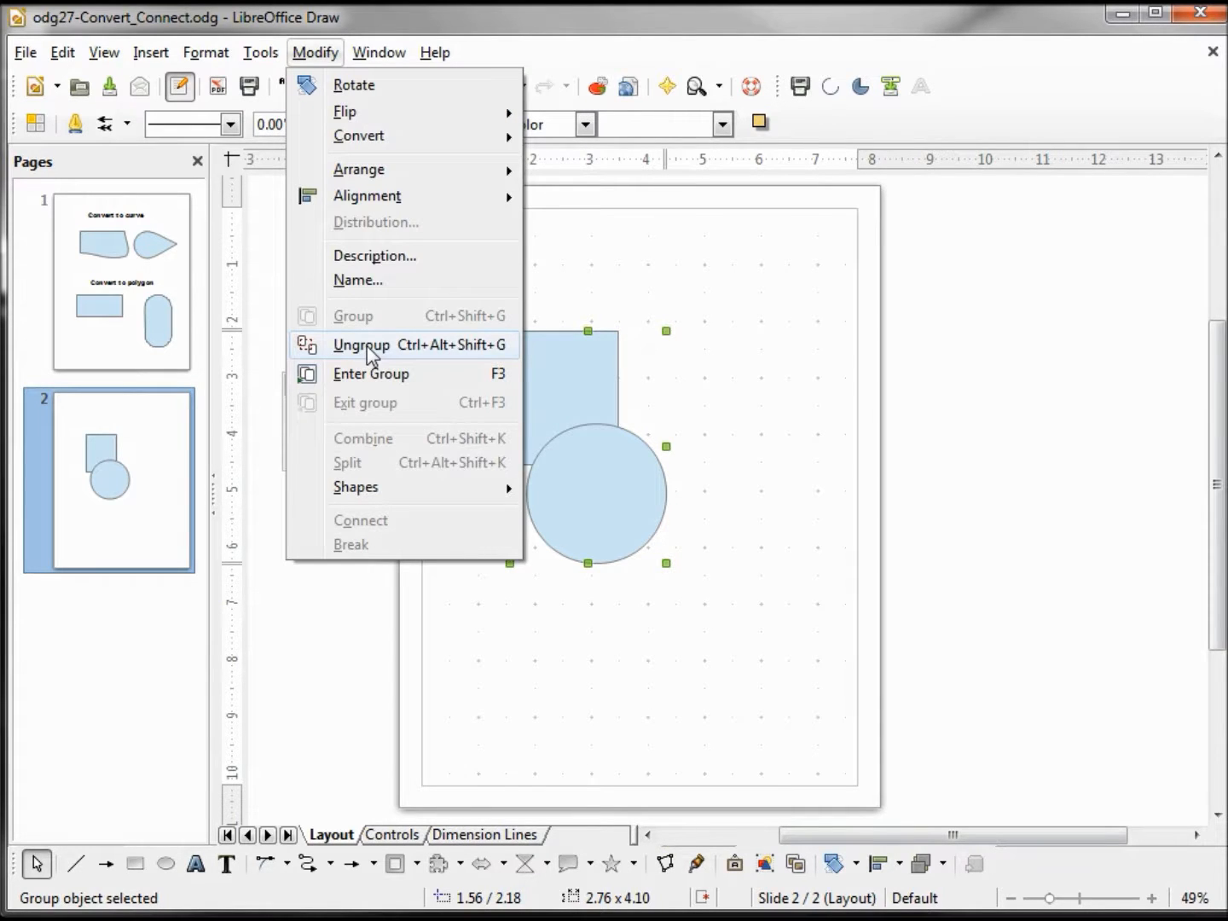
{"action": "left_click", "coordinate": [361, 344]}
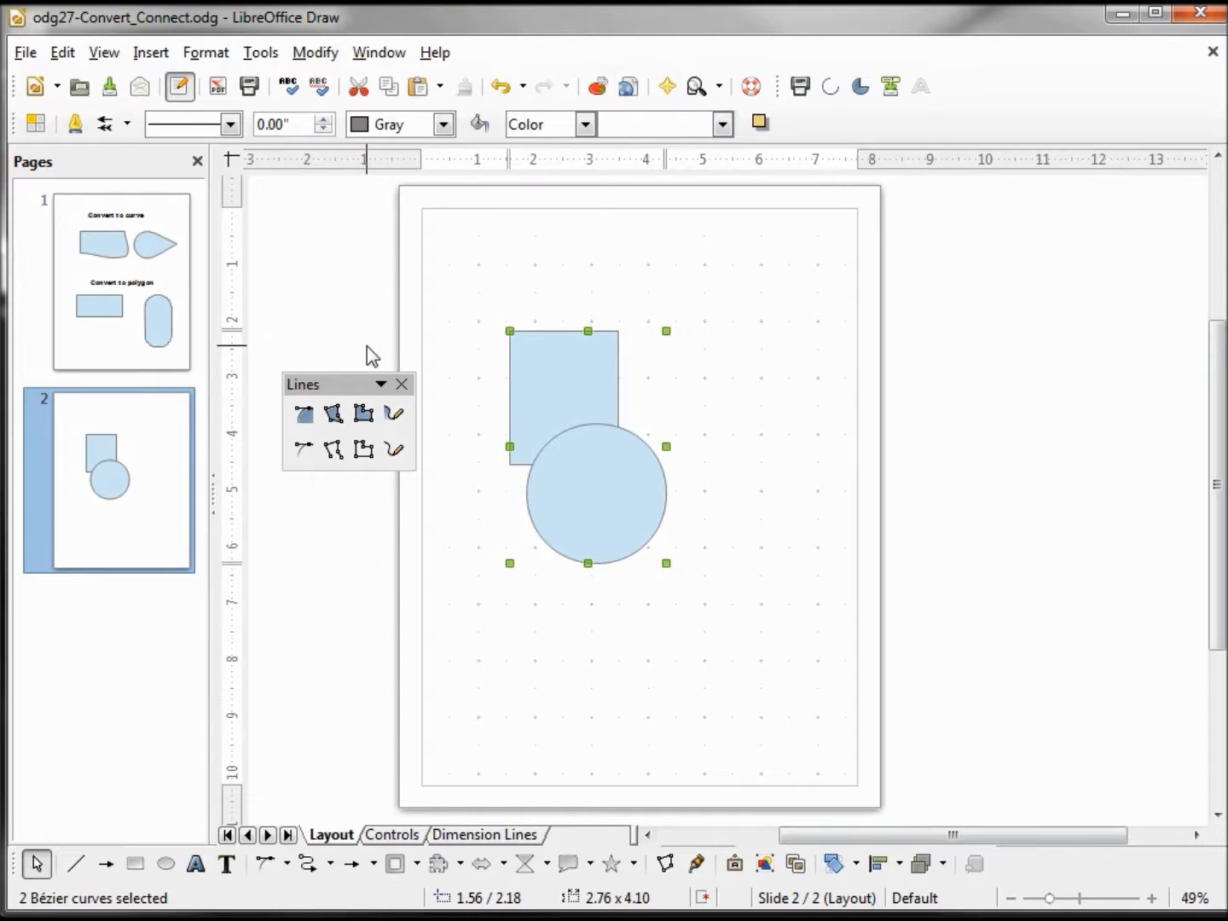
{"action": "left_click", "coordinate": [595, 370]}
{"action": "left_click", "coordinate": [607, 284]}
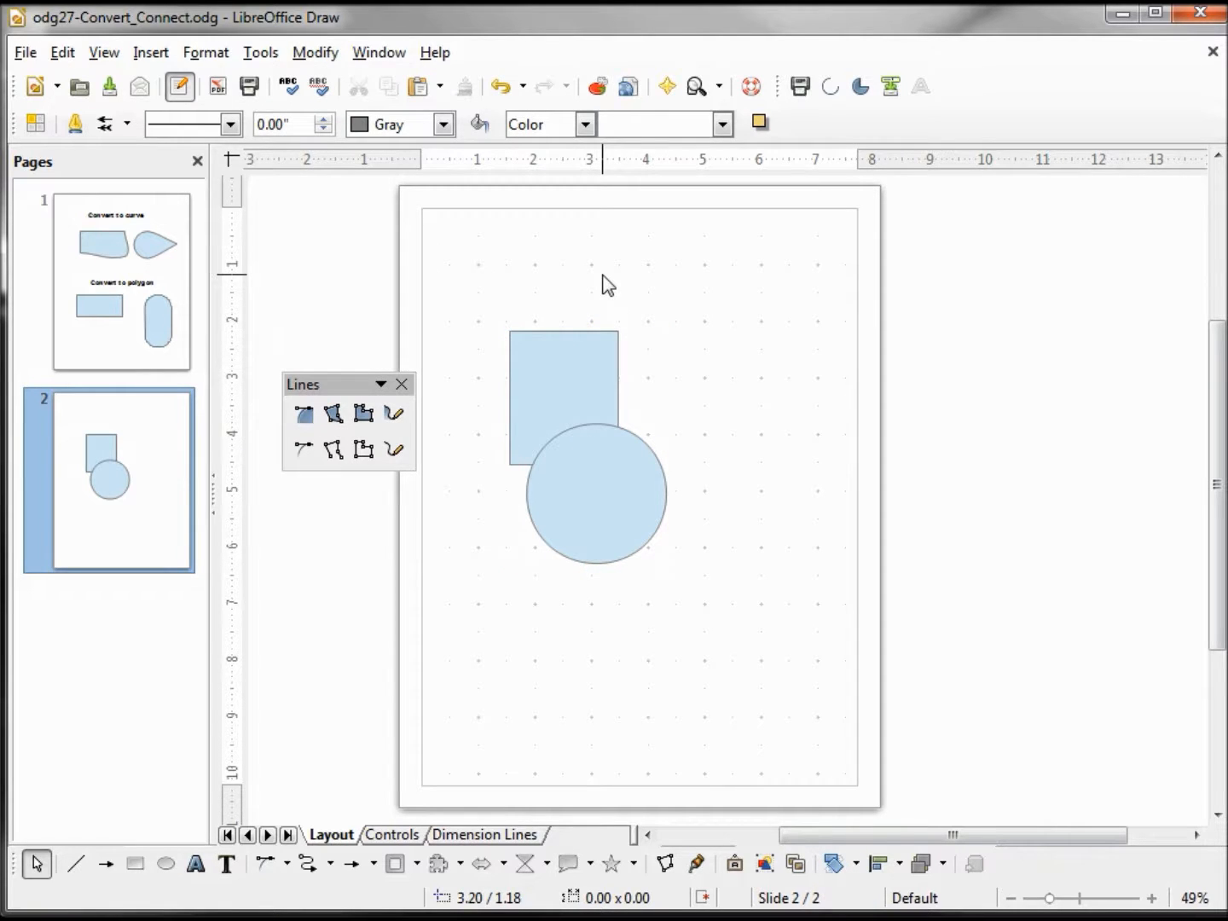
Step: Check point editing on the separate curves by selecting the rectangle's upper-right point and the circle's rightmost point, and deselect them
{"action": "left_click", "coordinate": [563, 371]}
{"action": "key", "text": "F8"}
{"action": "left_click", "coordinate": [619, 332]}
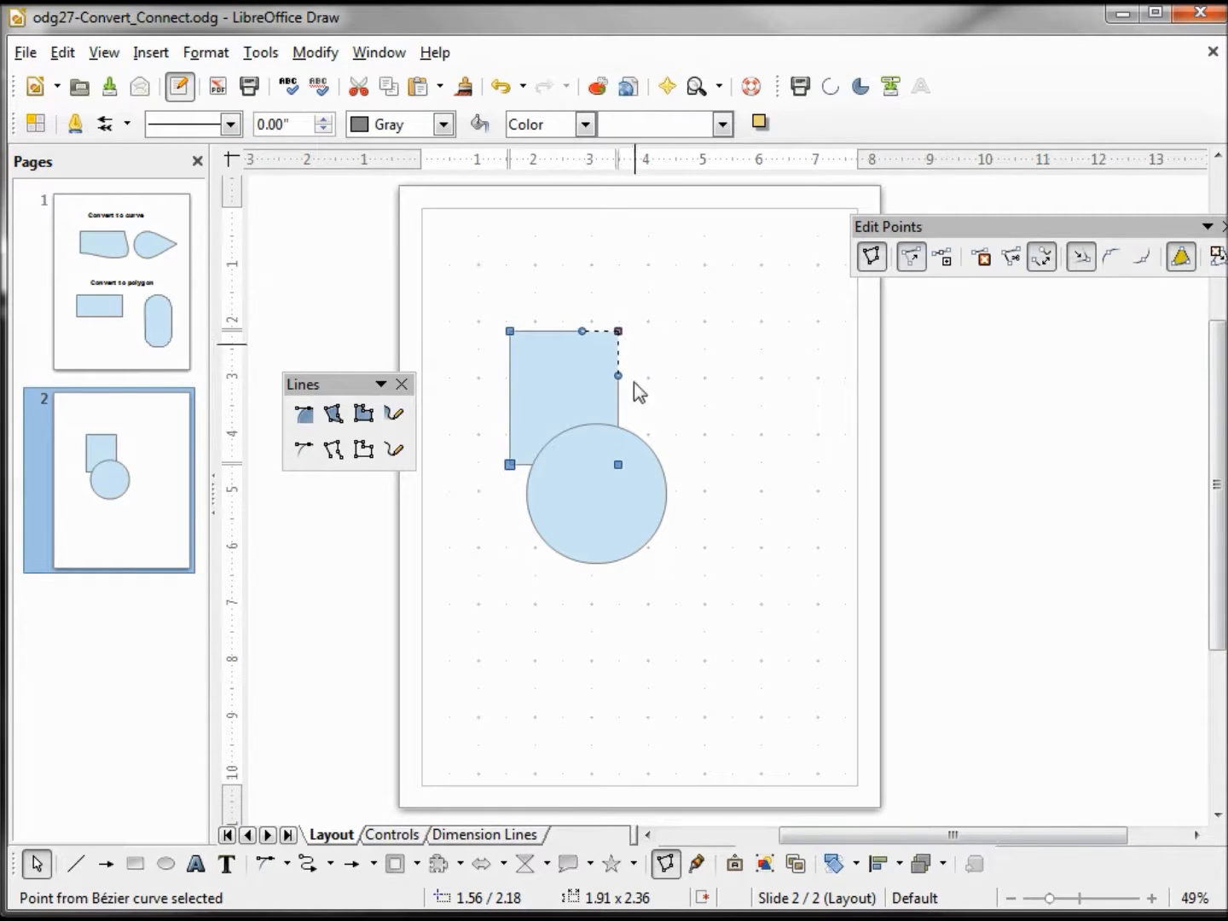
{"action": "left_click", "coordinate": [617, 507]}
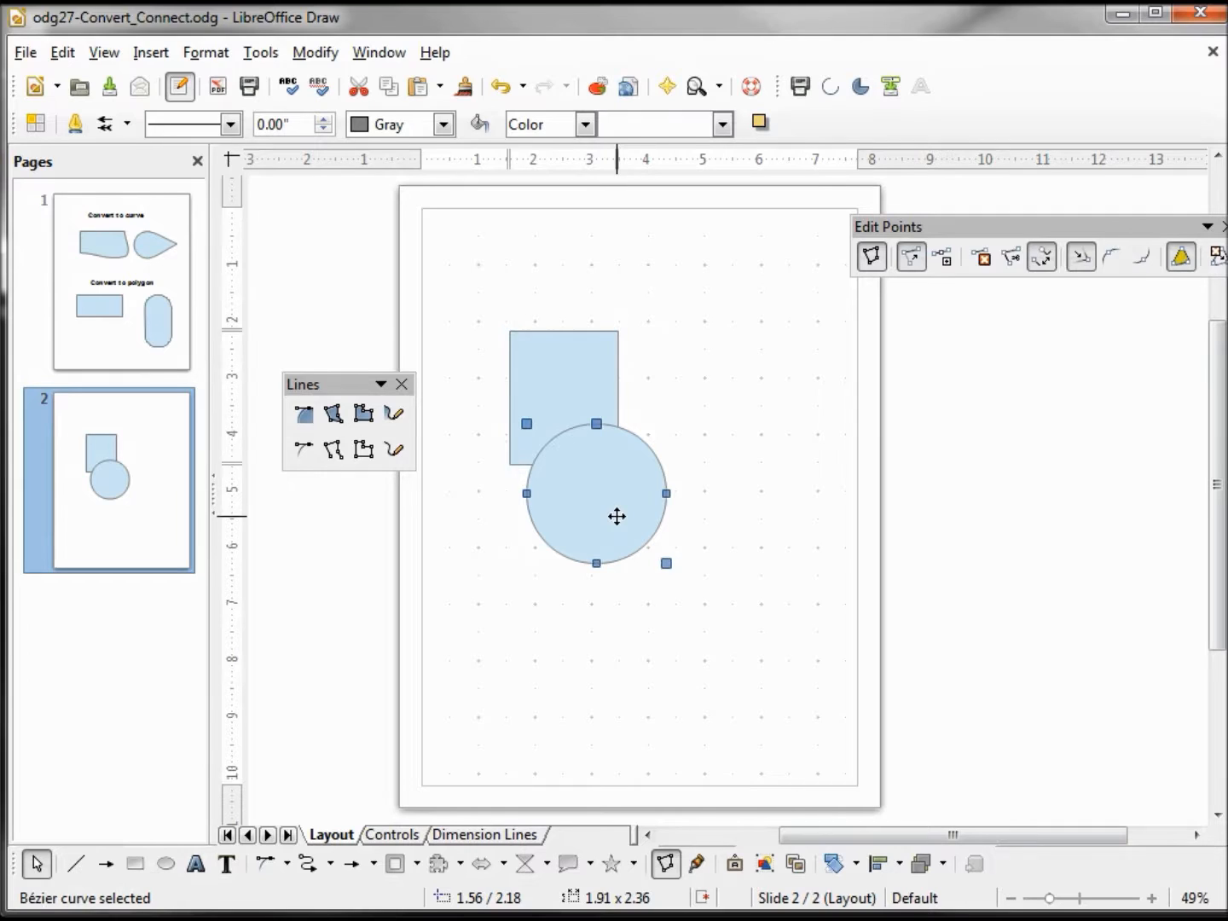
{"action": "left_click", "coordinate": [667, 494]}
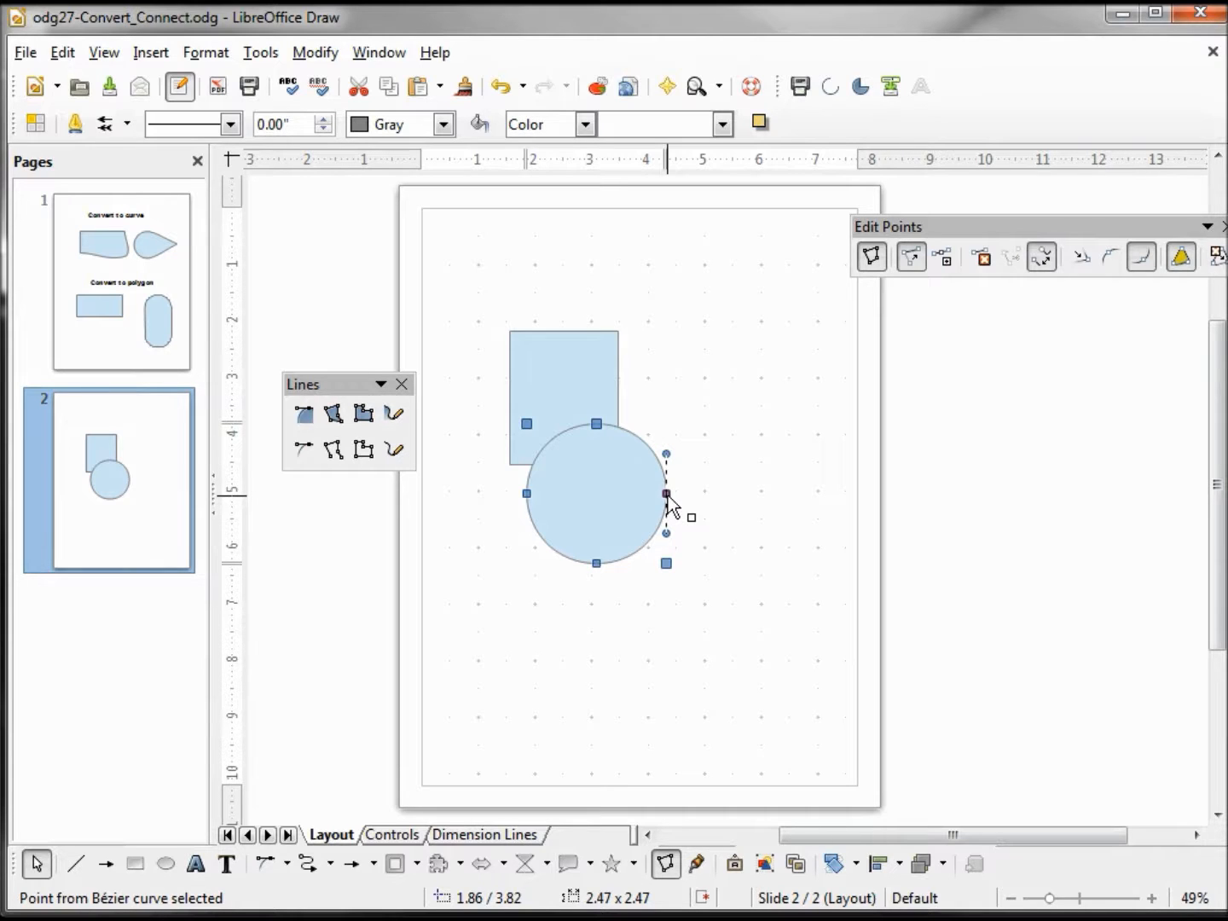
{"action": "left_click", "coordinate": [538, 754]}
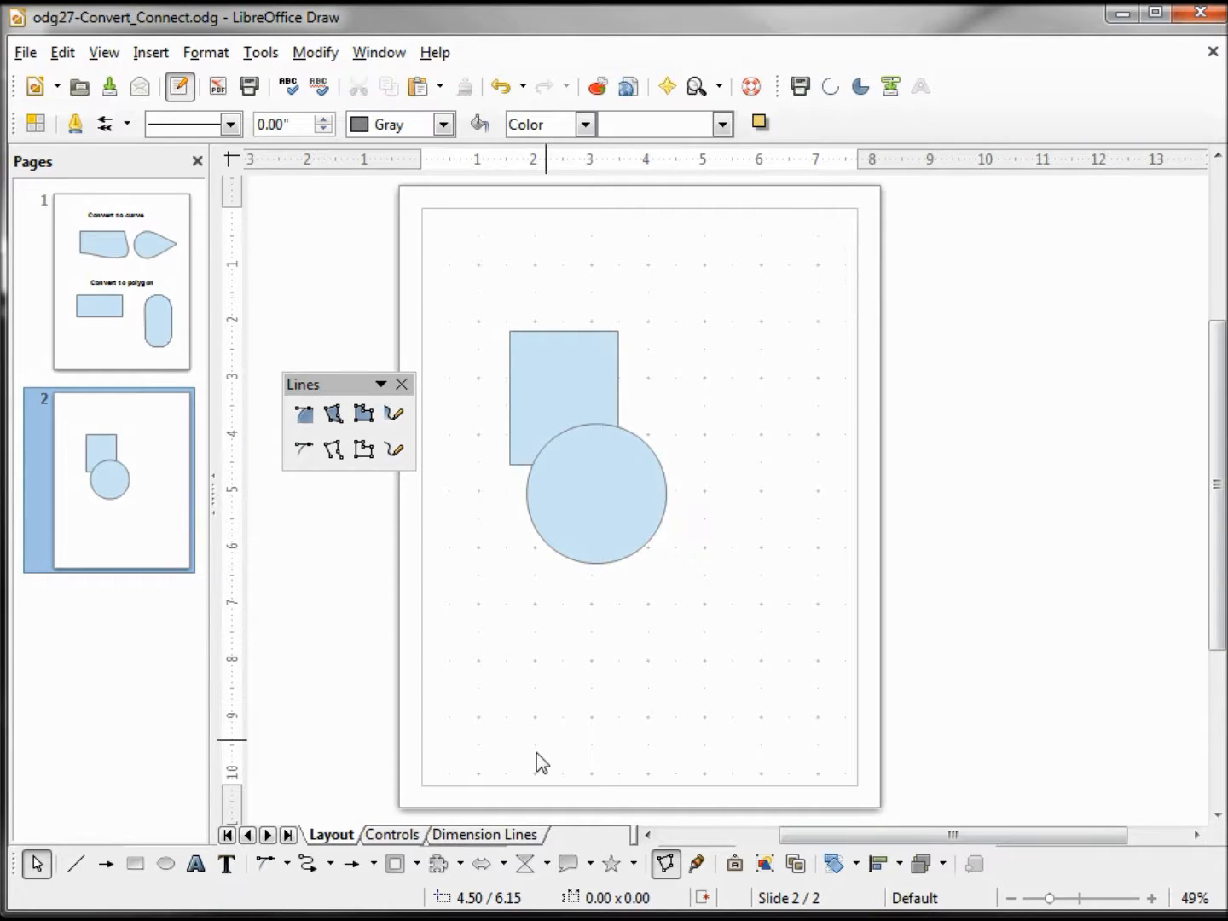
Step: Draw a frame shape about 3.70 by 2.53 inches below the circle and thicken its border by shrinking the inner opening
{"action": "left_click", "coordinate": [394, 865]}
{"action": "left_click_drag", "start_coordinate": [495, 589], "coordinate": [705, 733]}
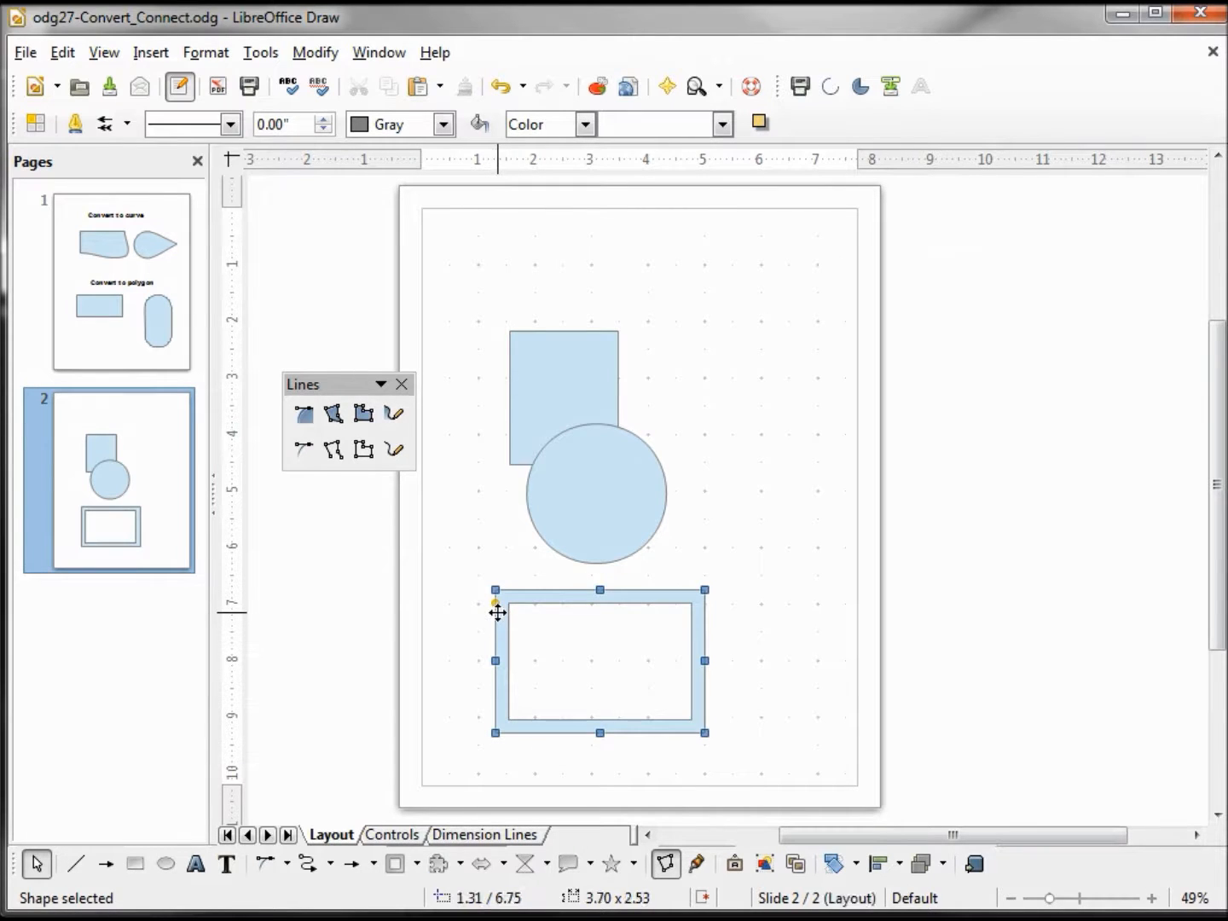
{"action": "left_click_drag", "start_coordinate": [495, 602], "coordinate": [523, 633]}
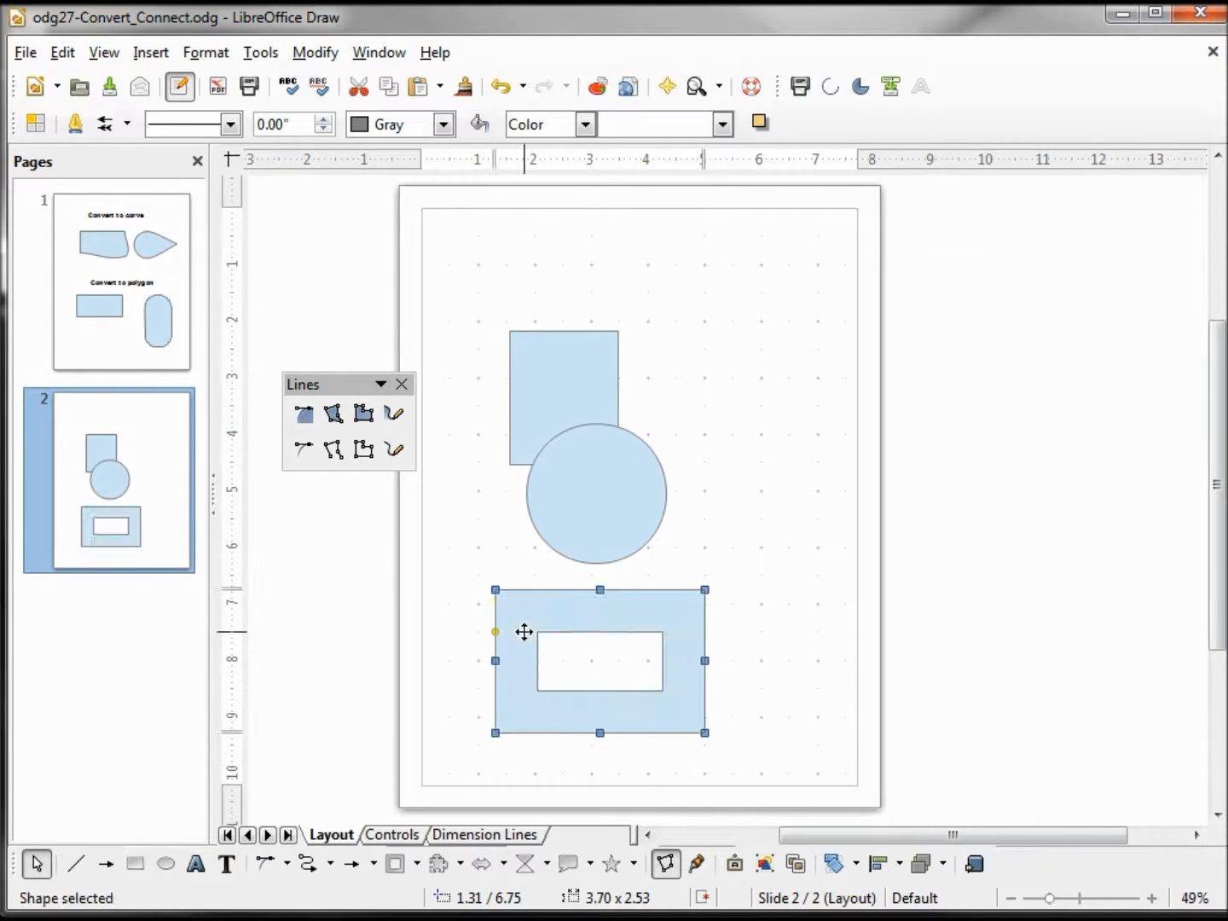
Step: Convert the frame shape to a curve and ungroup the resulting object
{"action": "left_click", "coordinate": [325, 54]}
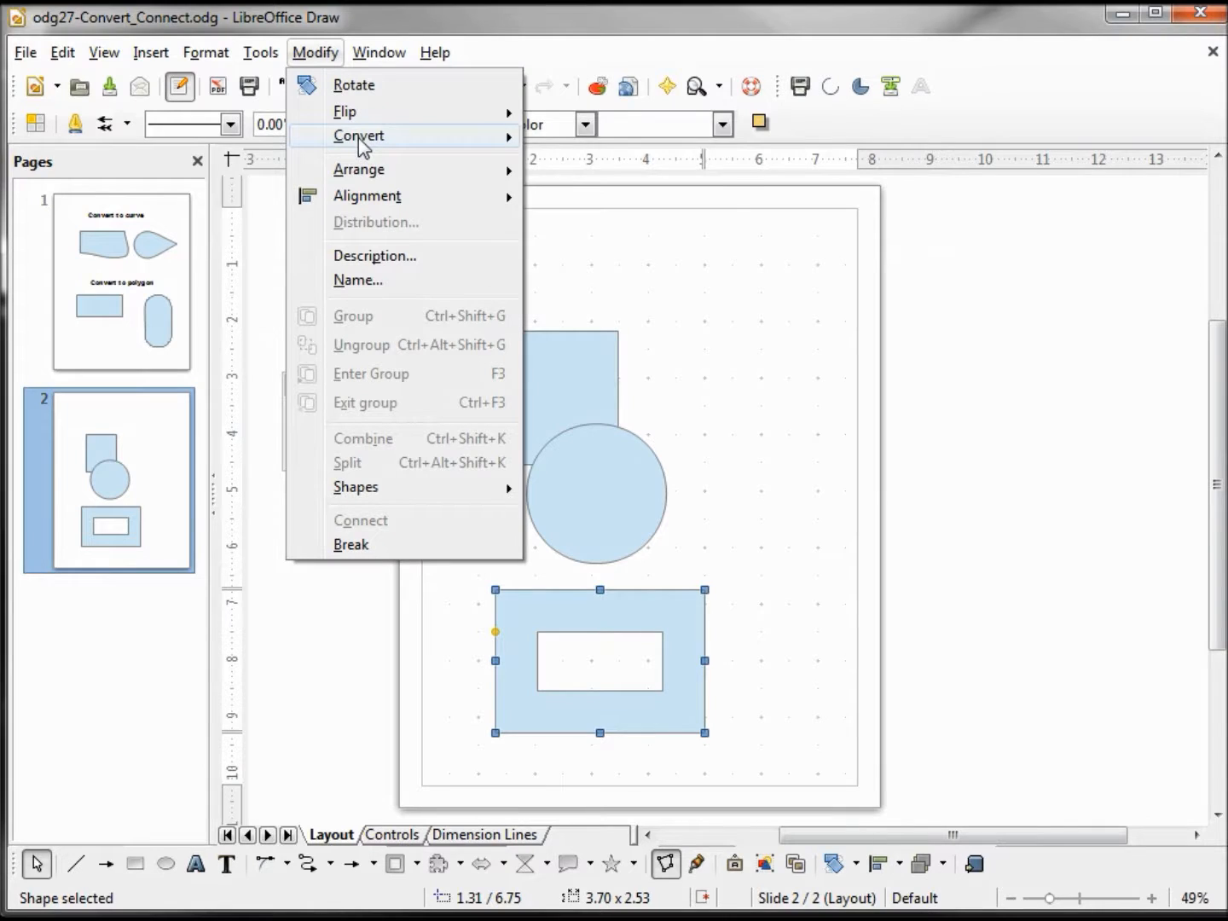
{"action": "mouse_move", "coordinate": [477, 137]}
{"action": "left_click", "coordinate": [620, 142]}
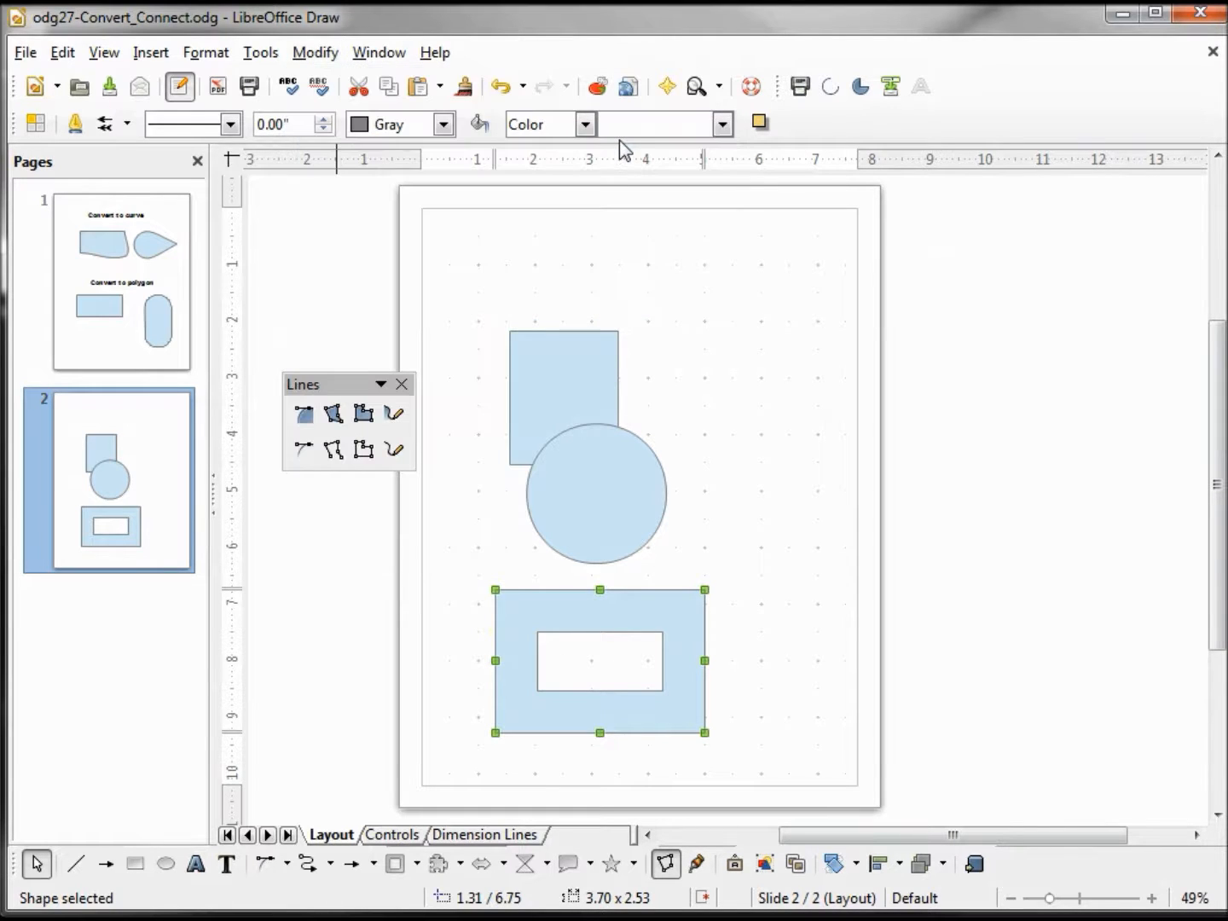
{"action": "left_click", "coordinate": [316, 53]}
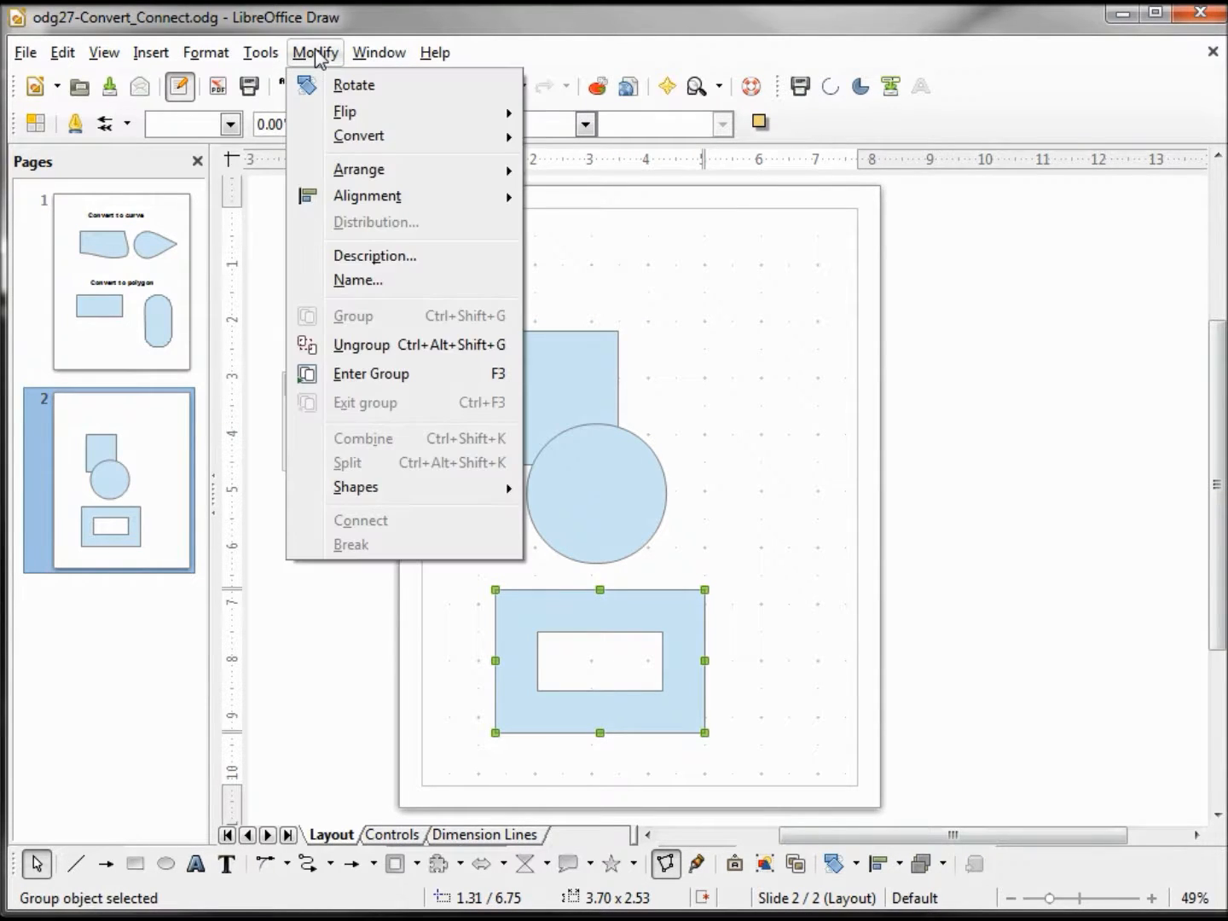
{"action": "left_click", "coordinate": [395, 354]}
Step: Reshape the frame's fill at its outer and inner upper-right corners, and pull the outline's inner upper-right corner out beyond the frame
{"action": "left_click_drag", "start_coordinate": [699, 589], "coordinate": [756, 621]}
{"action": "left_click_drag", "start_coordinate": [633, 592], "coordinate": [620, 571]}
{"action": "left_click_drag", "start_coordinate": [663, 691], "coordinate": [636, 659]}
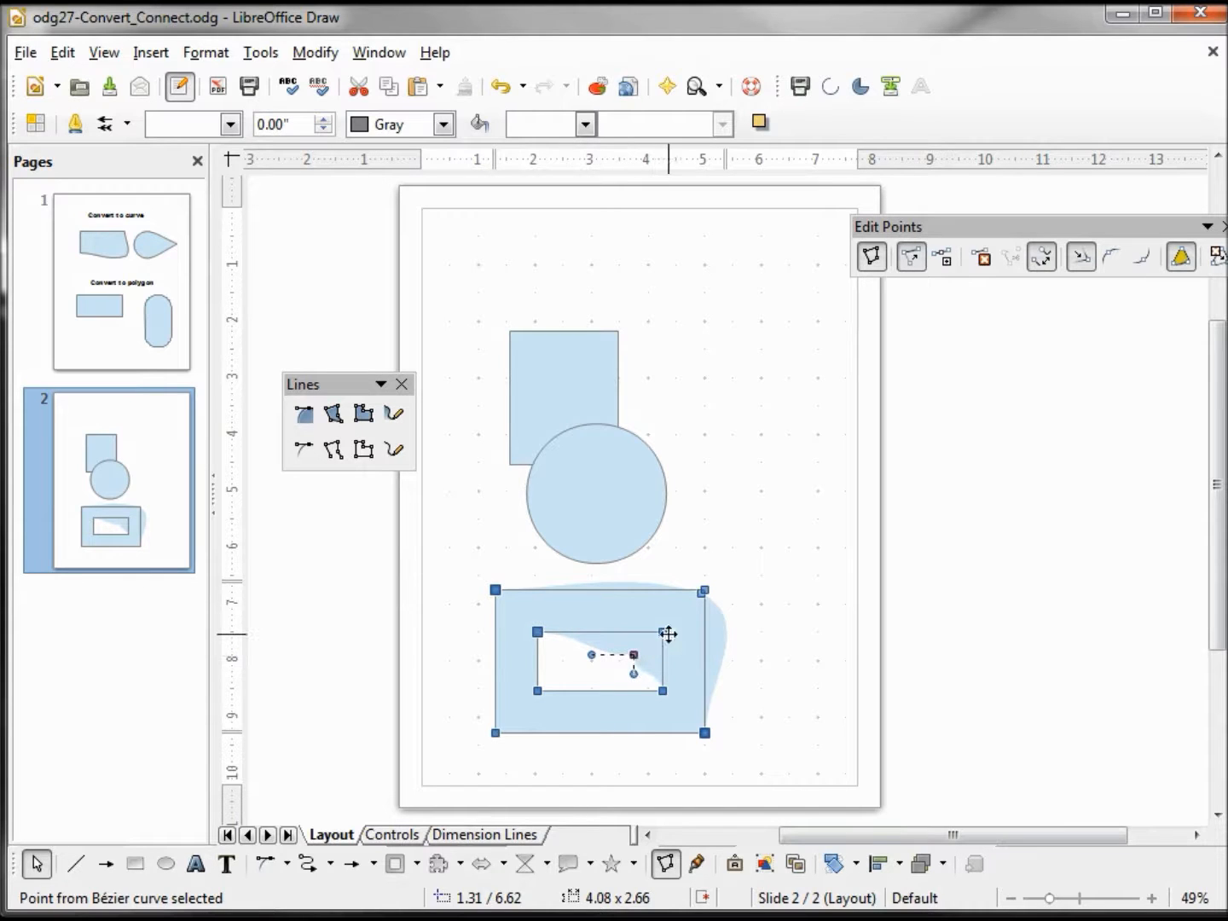
{"action": "left_click_drag", "start_coordinate": [658, 635], "coordinate": [780, 608]}
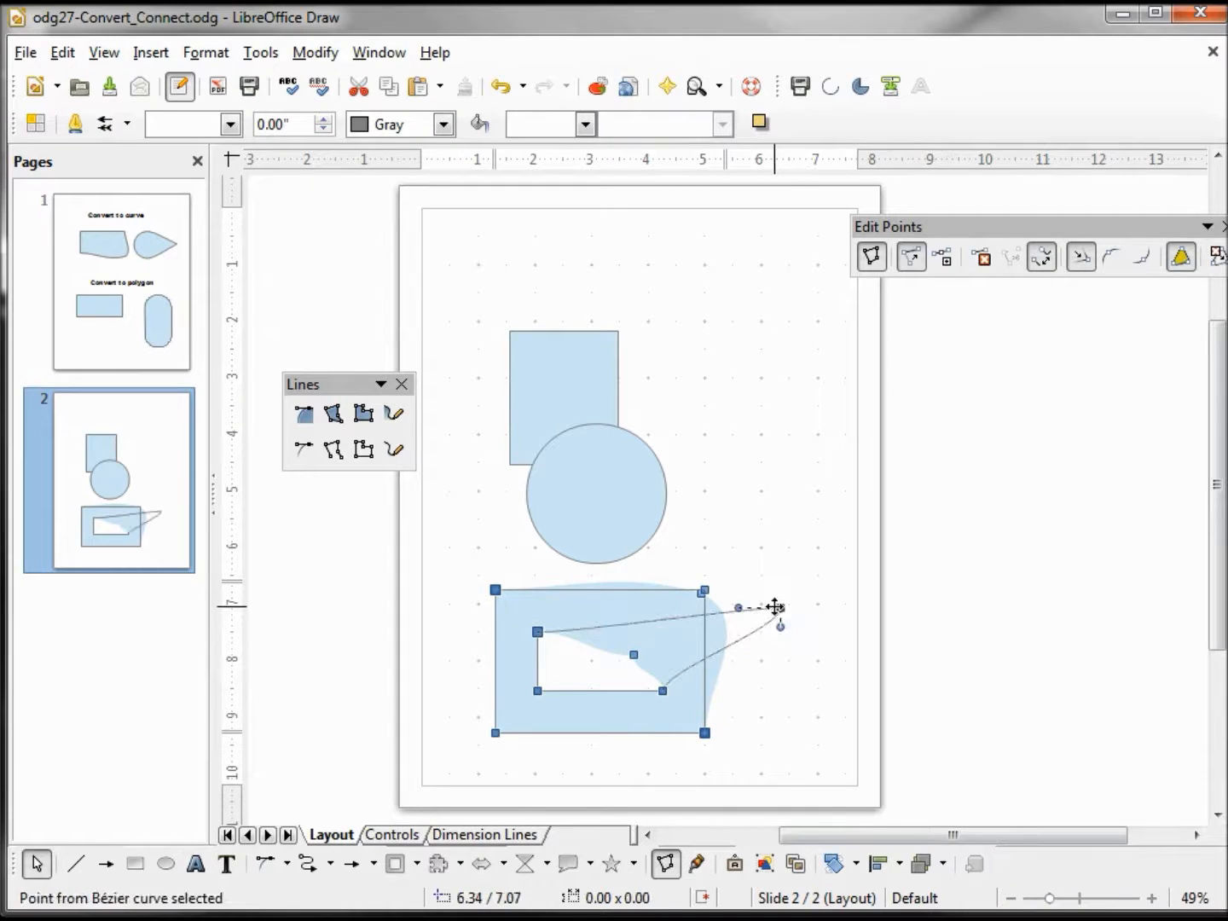